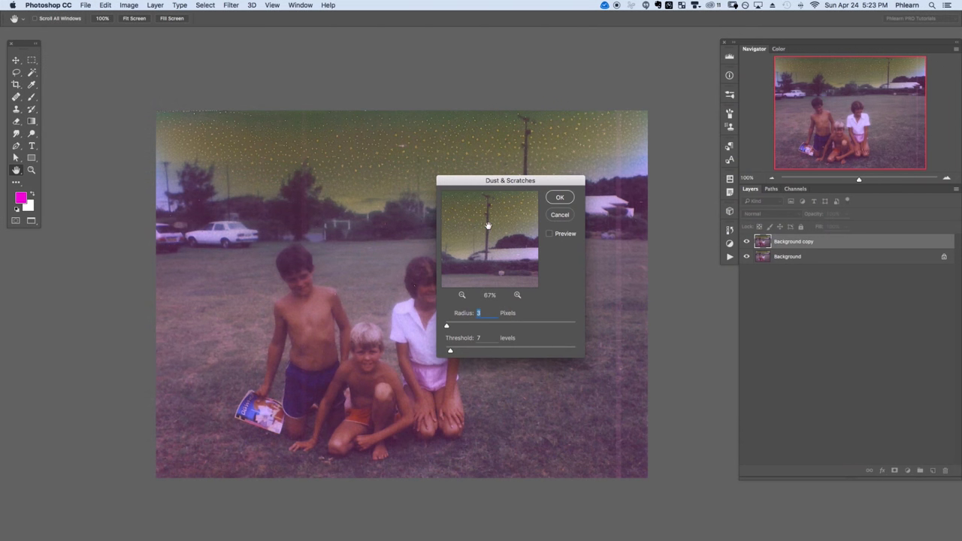
Enable the Dust & Scratches live preview and move the dialog clear of the subjects.
left_click(549, 235)
left_click_drag(527, 181, 587, 222)
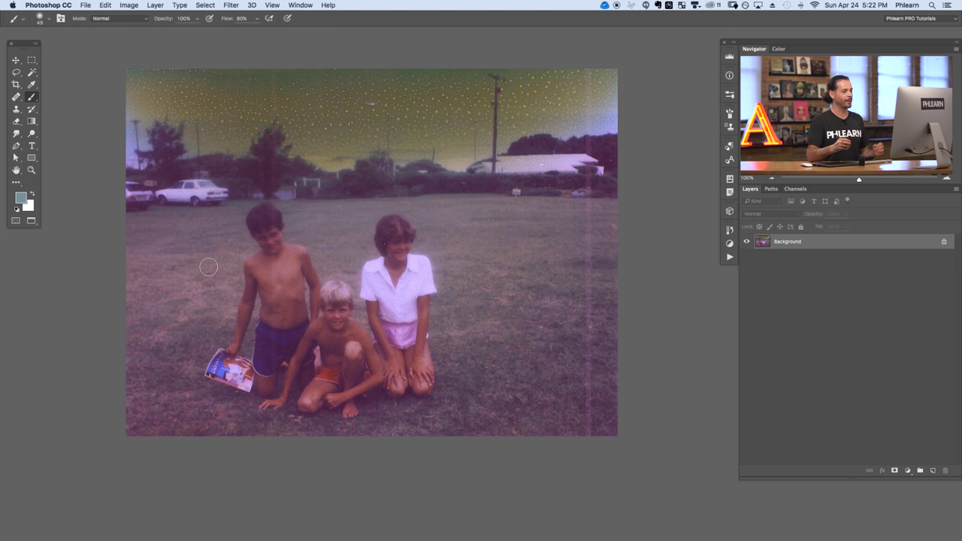
Add a blank layer above the Background and set up a small magenta brush for marking the damage.
key("alt+shift+super+n")
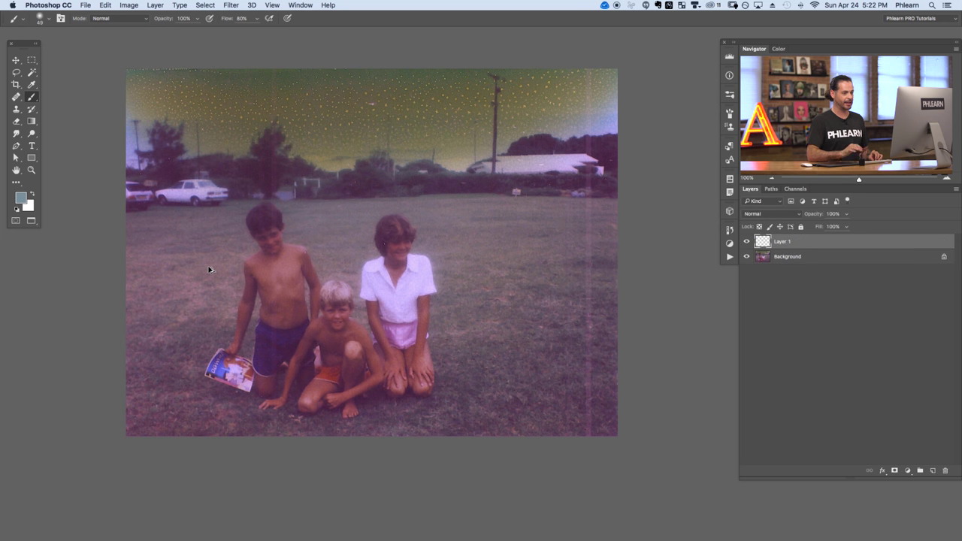
left_click(21, 199)
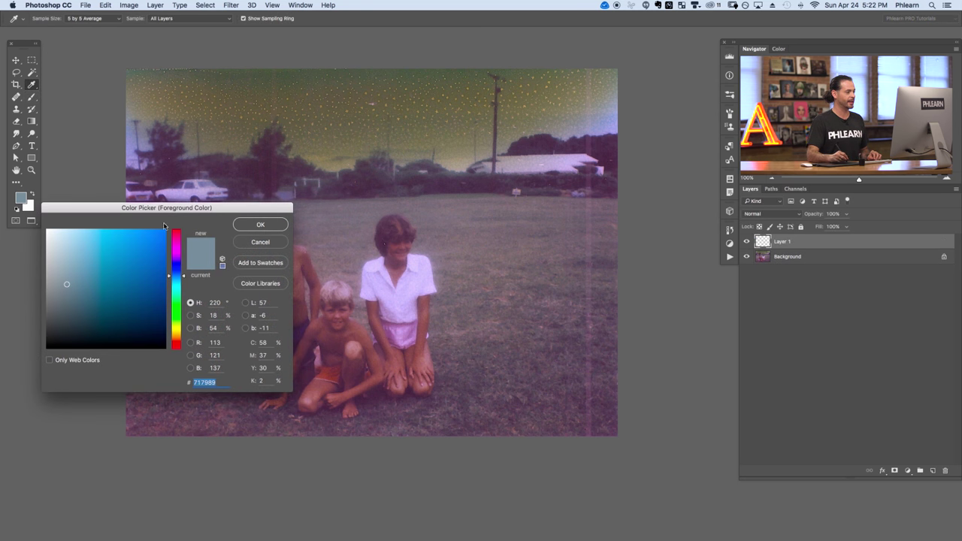
left_click(178, 245)
left_click(260, 224)
key("b")
left_click_drag(305, 219, 306, 238)
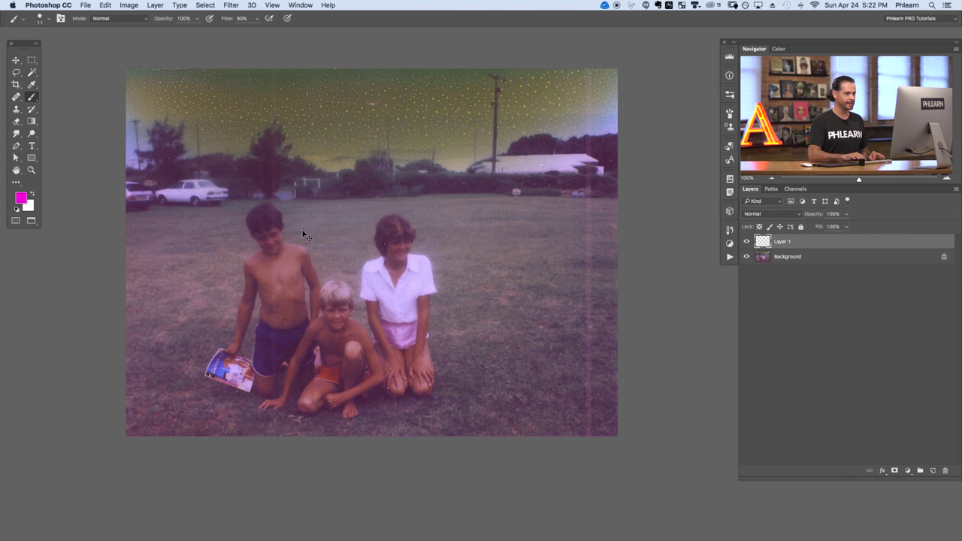
Examine the three children up close for dust spots and scratches.
key("super+plus")
key("super+plus")
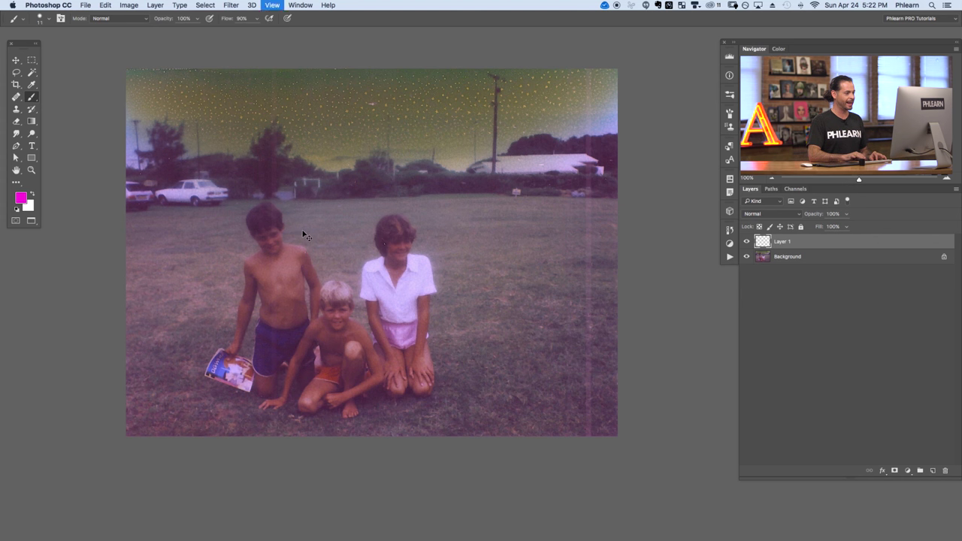
left_click_drag(218, 246, 339, 248)
left_click_drag(105, 337, 333, 354)
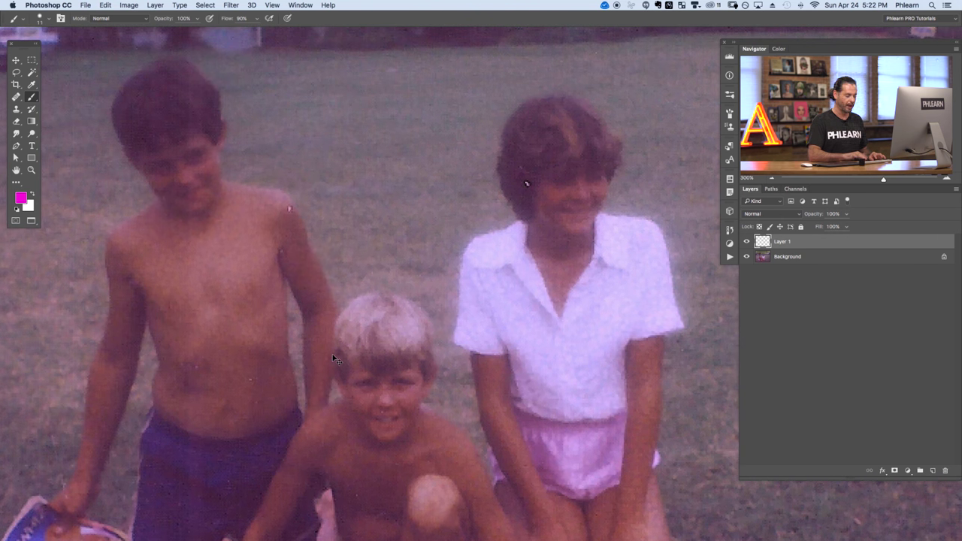
key("super+minus")
key("super+minus")
left_click_drag(364, 268, 311, 264)
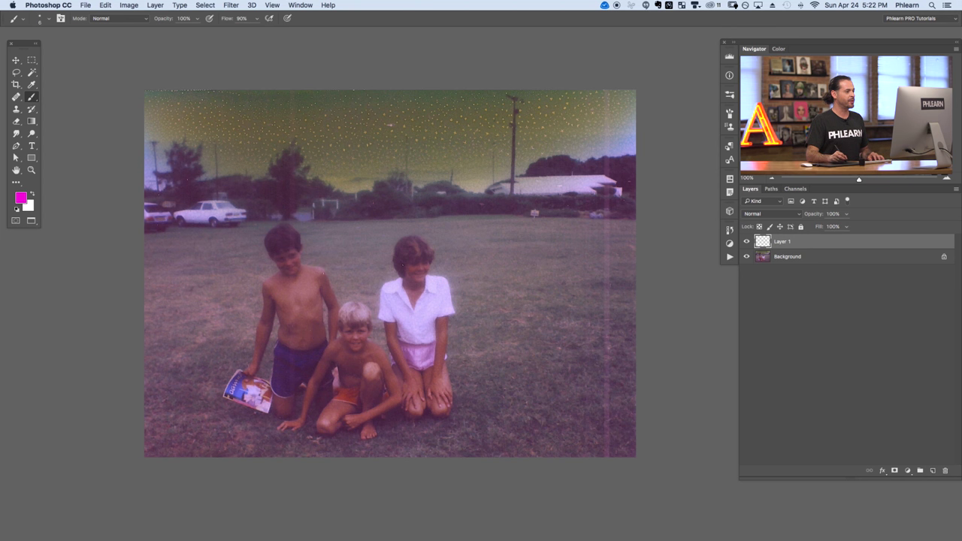
Circle a patch of sky specks beside the utility pole in magenta and inspect the specks up close.
mouse_move(475, 107)
left_mouse_down()
mouse_move(474, 148)
mouse_move(485, 110)
left_mouse_up()
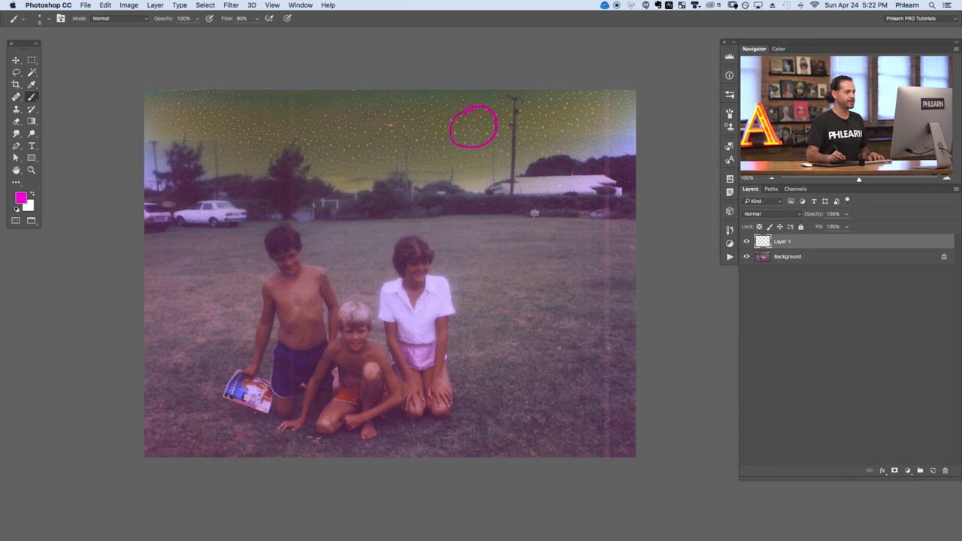
key("super+equal")
key("super+equal")
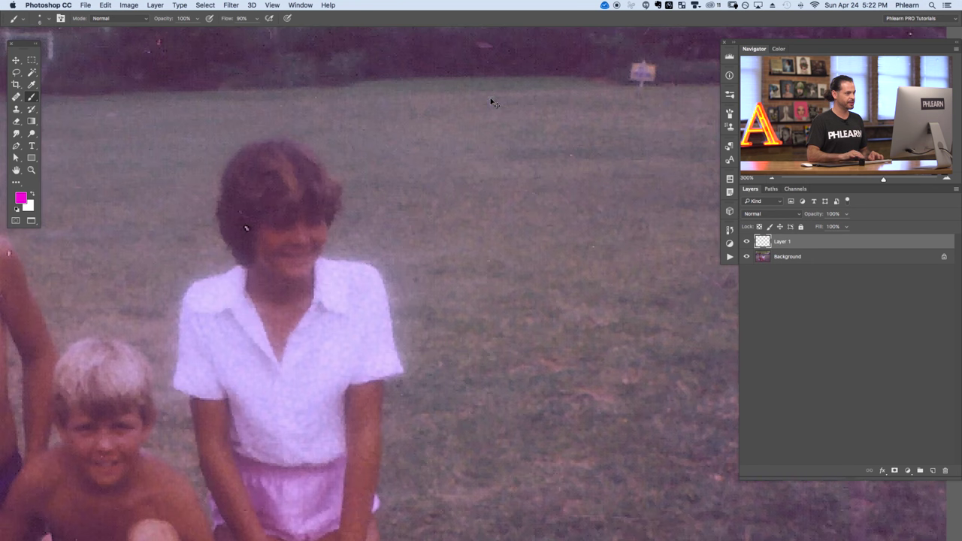
scroll(457, 174, "up", 10)
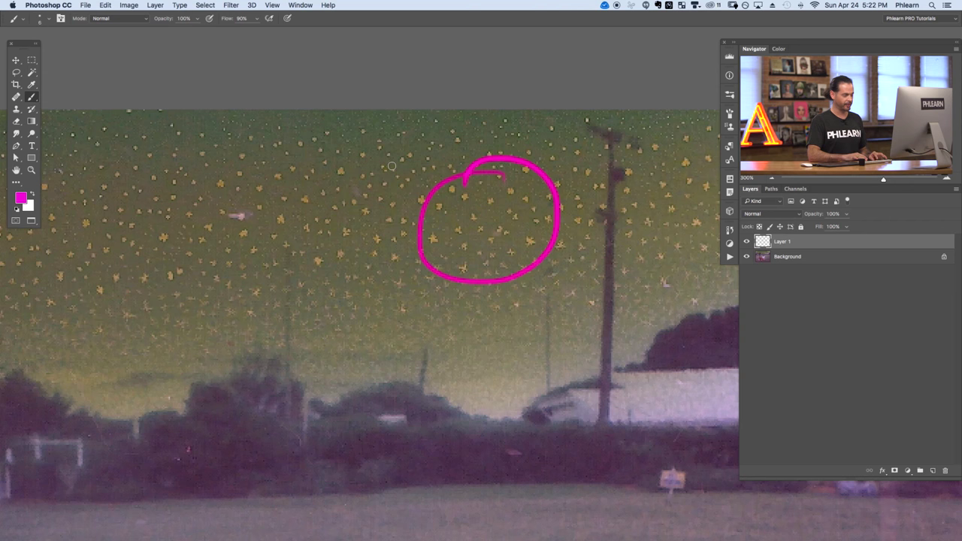
key("super+minus")
key("super+minus")
scroll(471, 242, "right", 5)
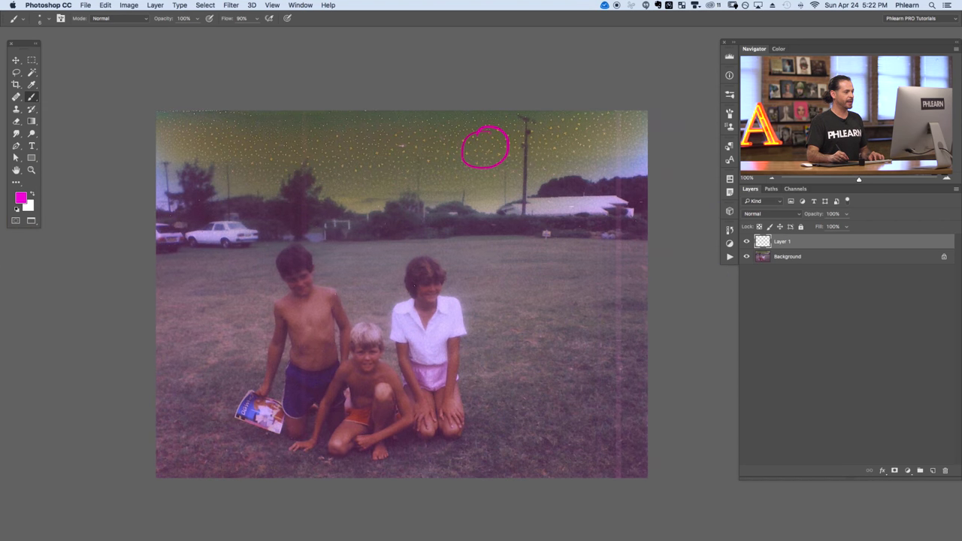
Mark the discoloured sky, the two vertical streaks and a patch of lower grass with magenta outlines.
mouse_move(191, 134)
left_mouse_down()
mouse_move(323, 200)
mouse_move(486, 187)
mouse_move(561, 162)
mouse_move(592, 120)
left_mouse_up()
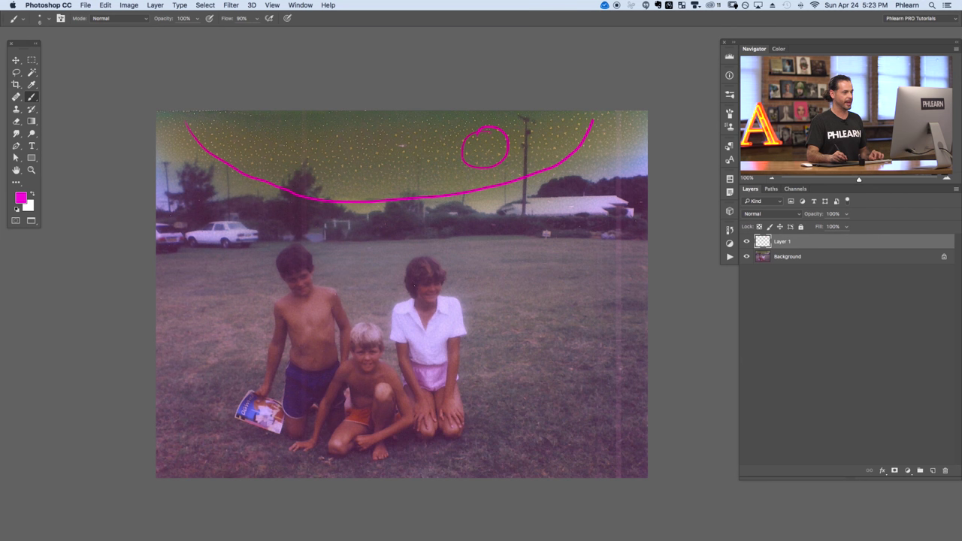
left_click_drag(615, 113, 602, 383)
left_click_drag(630, 339, 615, 116)
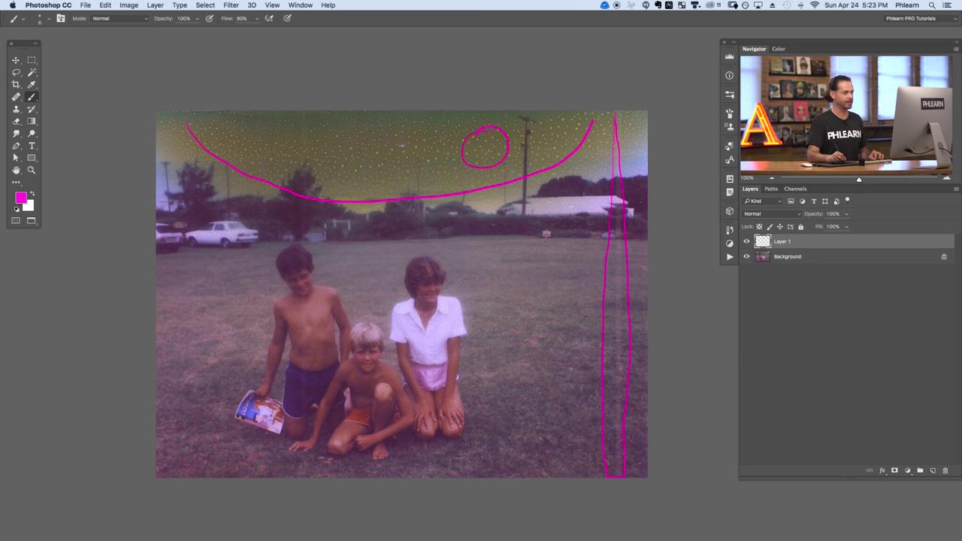
mouse_move(298, 286)
left_mouse_down()
mouse_move(303, 462)
mouse_move(309, 200)
left_mouse_up()
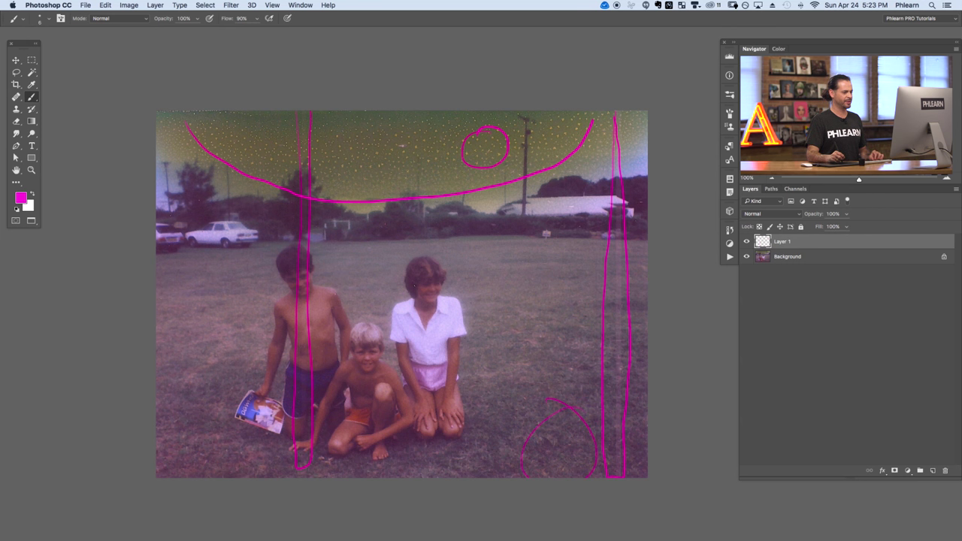
Toggle the magenta markings' visibility to compare them with the photo, and delete their layer.
left_click(746, 242)
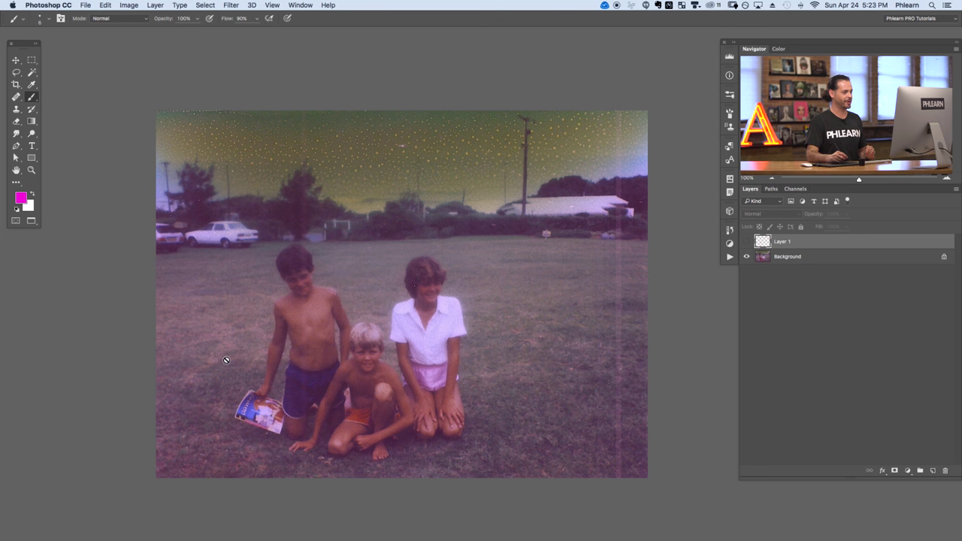
left_click(746, 241)
left_click(746, 241)
left_click(747, 242)
left_click(747, 241)
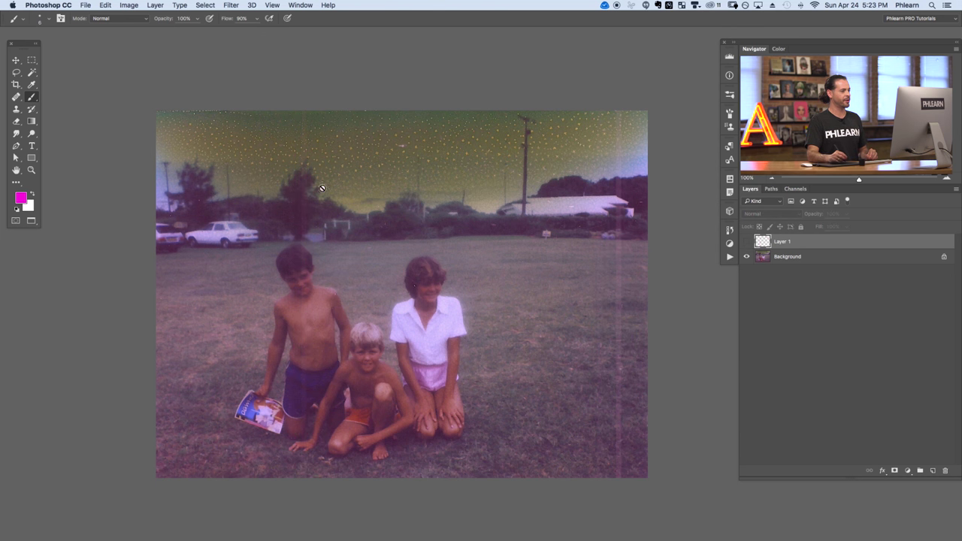
key("Delete")
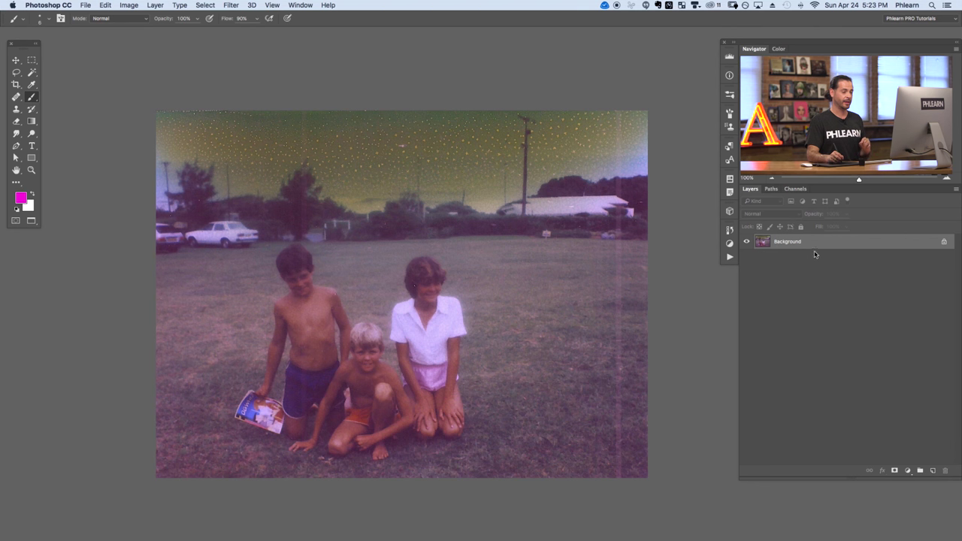
Duplicate the Background layer and open the Dust & Scratches filter for the copy.
left_click_drag(815, 243, 932, 470)
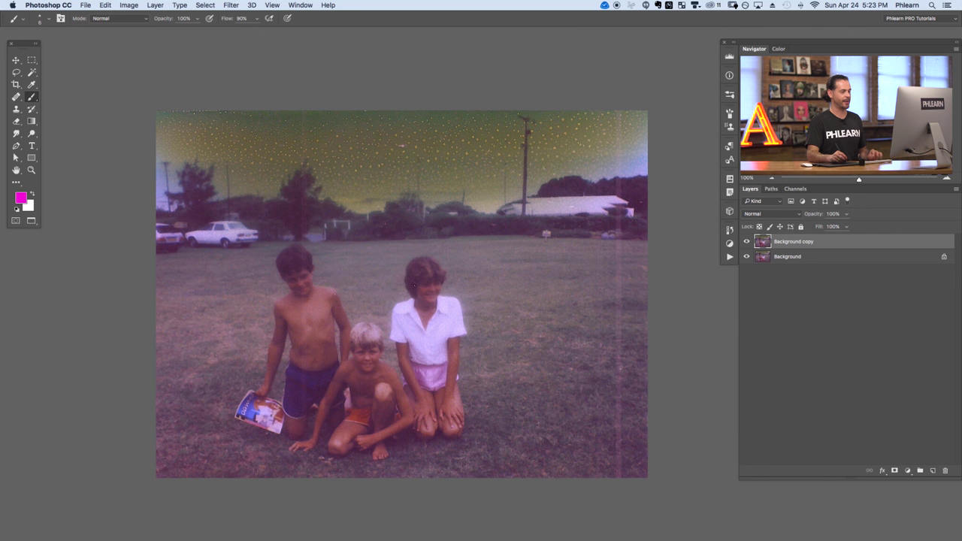
left_click(232, 5)
mouse_move(239, 144)
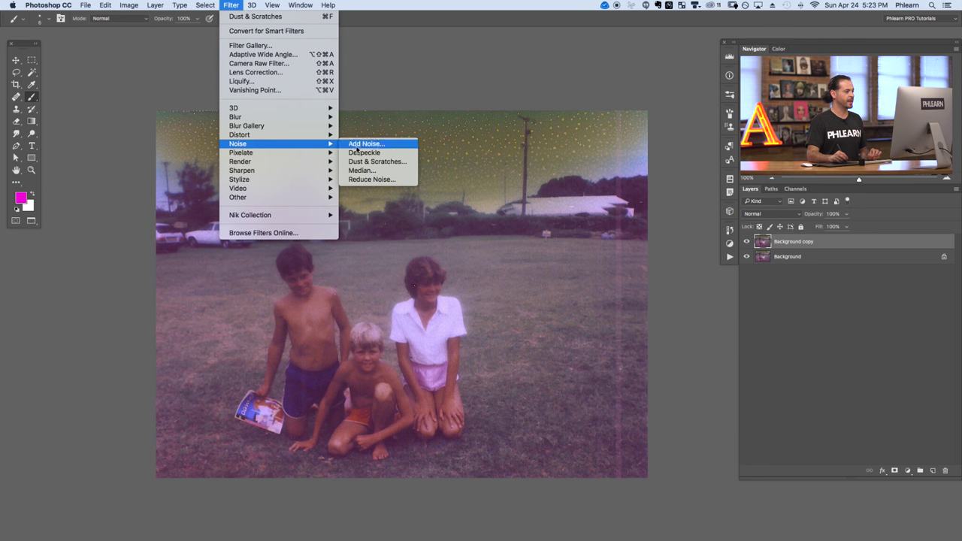
left_click(378, 162)
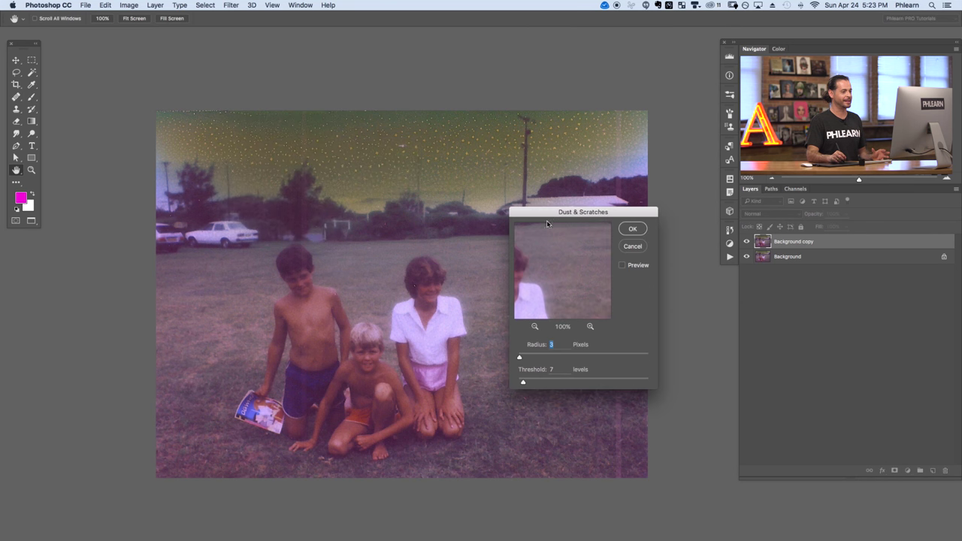
Show the utility pole and sky in the filter preview at 67%, enable the live preview and move the dialog off the subjects.
left_click_drag(547, 220, 474, 188)
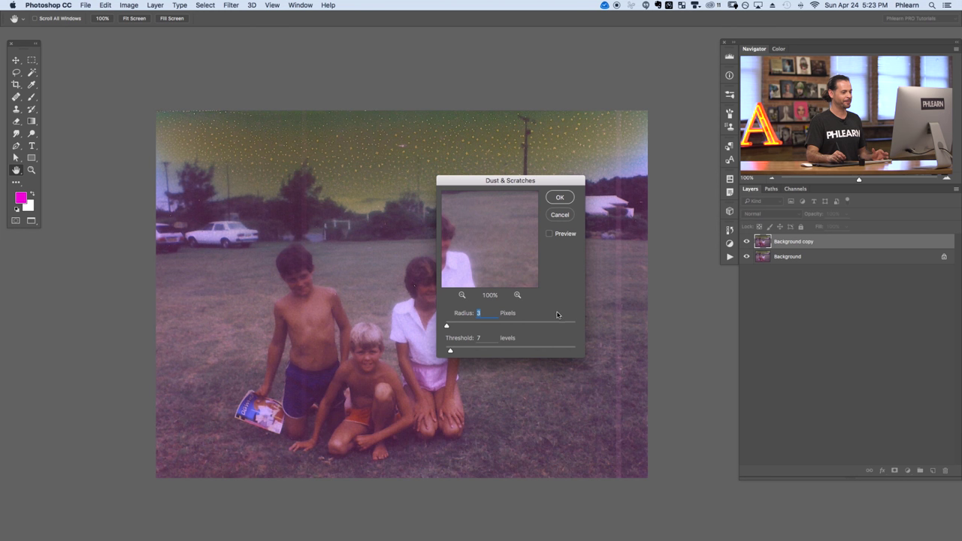
left_click_drag(472, 224, 487, 276)
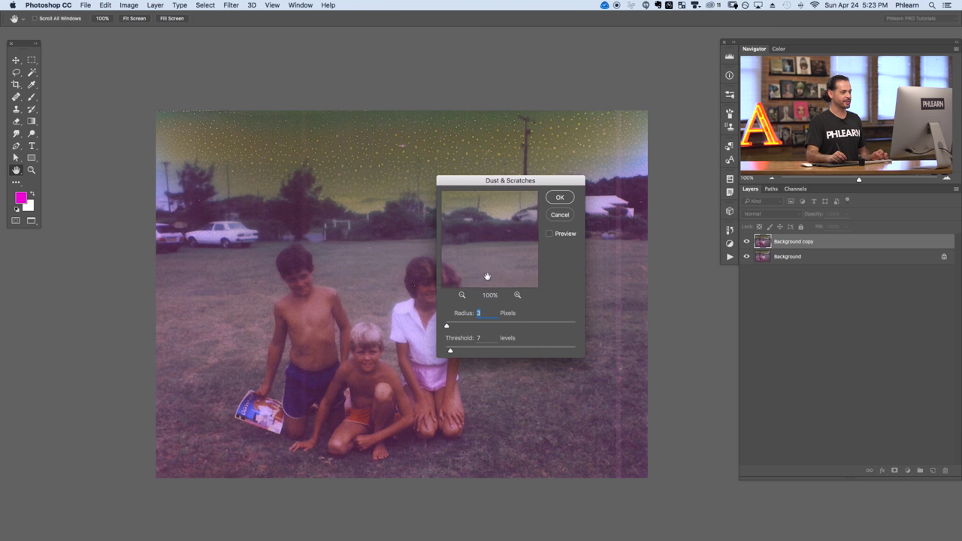
left_click_drag(486, 224, 496, 281)
left_click_drag(489, 238, 490, 268)
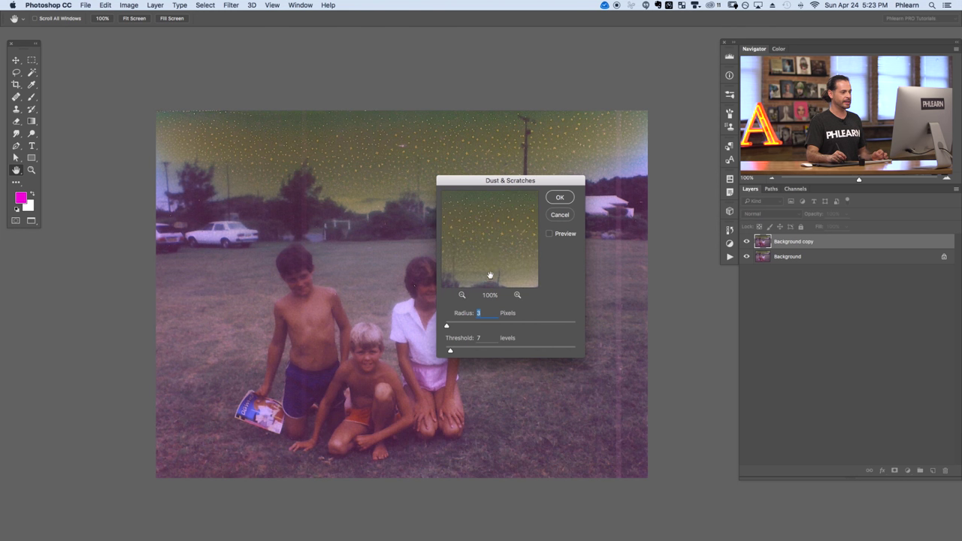
left_click(463, 294)
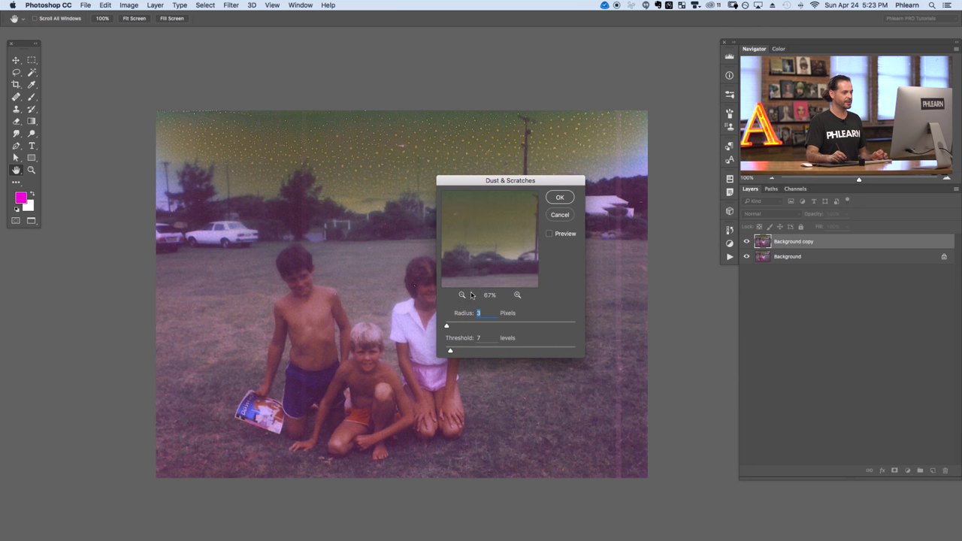
mouse_move(483, 232)
left_mouse_down()
mouse_move(503, 235)
mouse_move(491, 218)
left_mouse_up()
left_click(553, 235)
left_click_drag(477, 184, 537, 224)
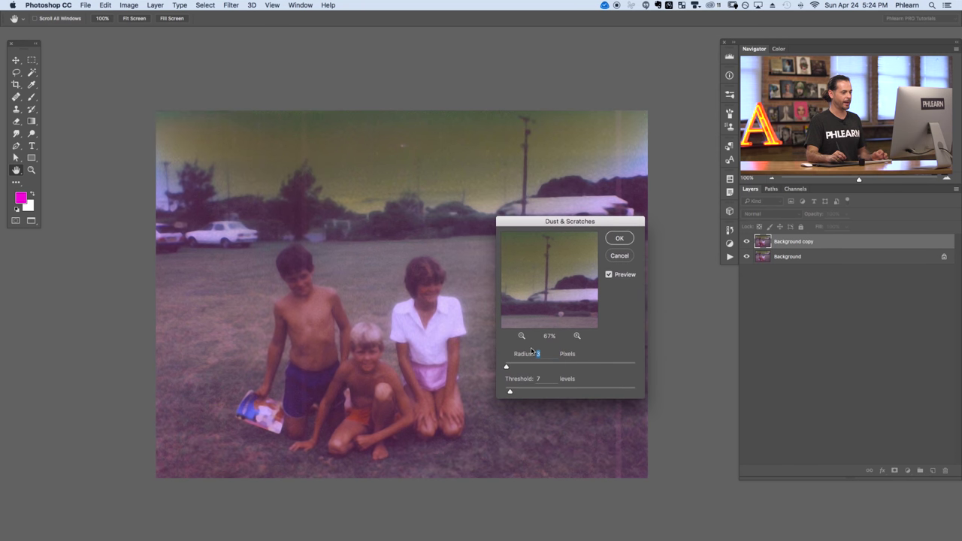
Try Dust & Scratches with Radius between 1 and 12 pixels and Threshold between 0 and 9 levels.
left_click_drag(516, 378, 503, 367)
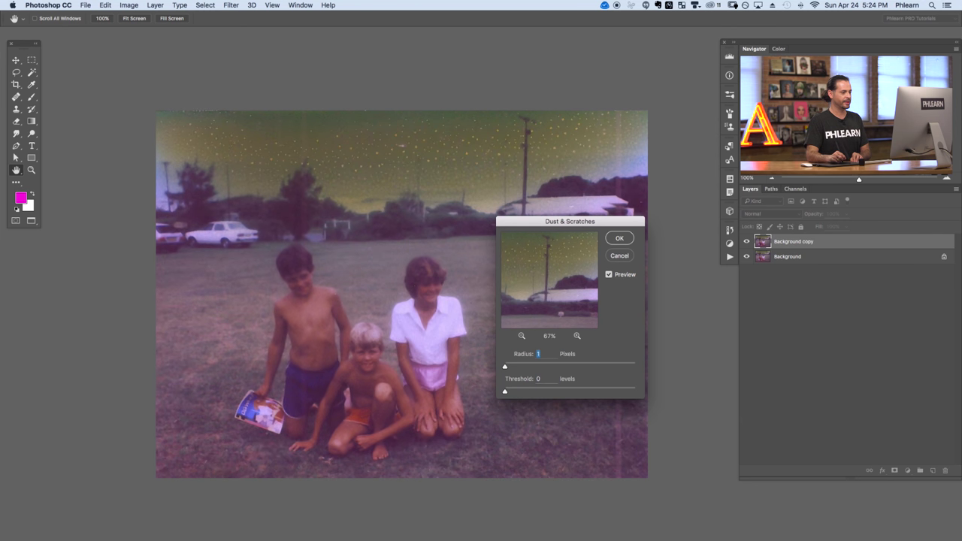
left_click_drag(505, 367, 506, 395)
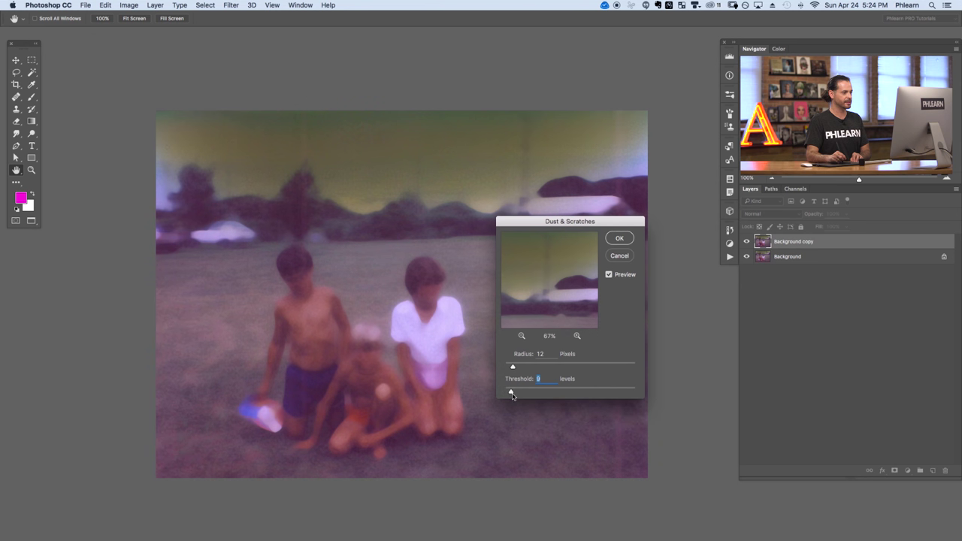
mouse_move(512, 396)
left_mouse_down()
mouse_move(547, 394)
mouse_move(516, 393)
mouse_move(504, 368)
mouse_move(513, 393)
mouse_move(504, 395)
left_mouse_up()
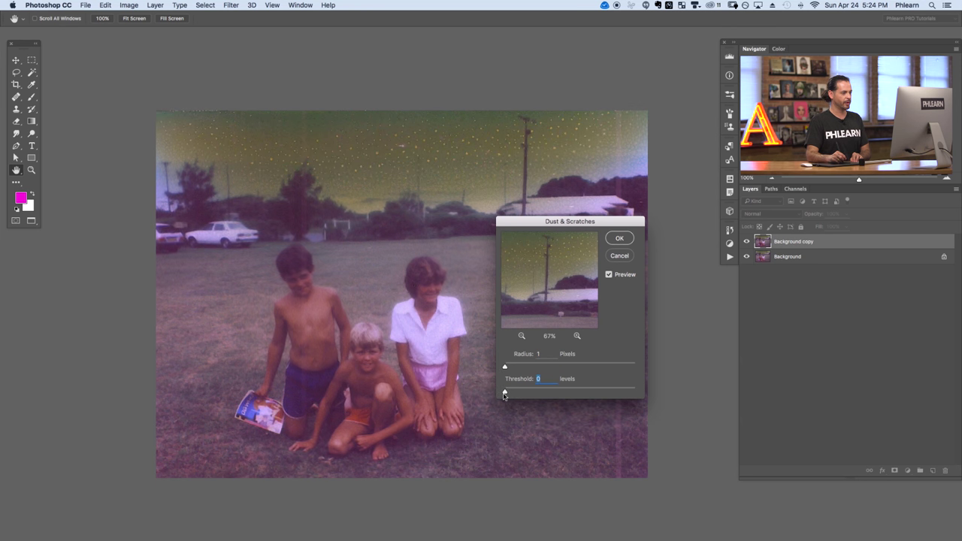
Try Radius values from 4 to 6 pixels with Threshold values of 14, 32 and 8 levels.
mouse_move(506, 368)
left_mouse_down()
mouse_move(537, 368)
mouse_move(507, 368)
left_mouse_up()
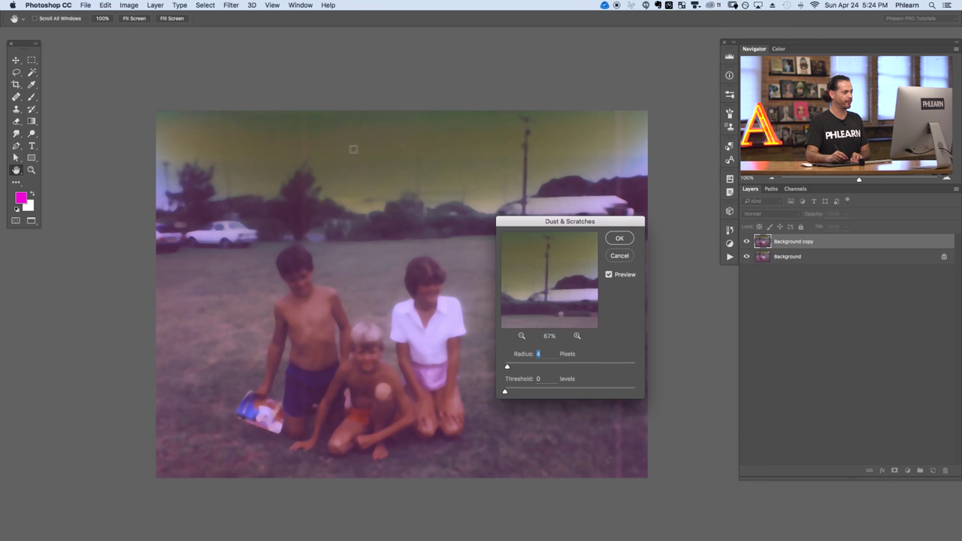
left_click_drag(506, 392, 515, 392)
left_click(539, 354)
key("Up")
key("Up")
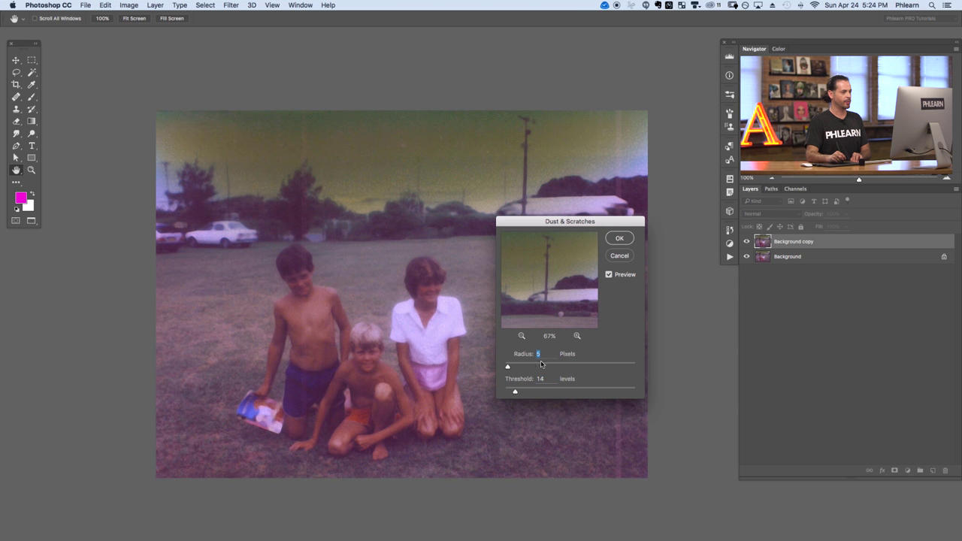
left_click_drag(516, 393, 526, 393)
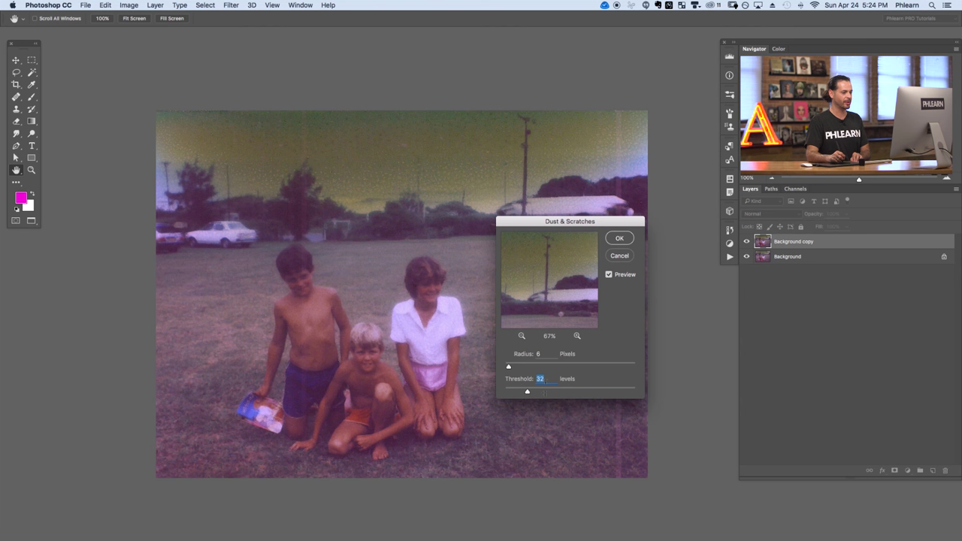
left_click_drag(518, 392, 516, 393)
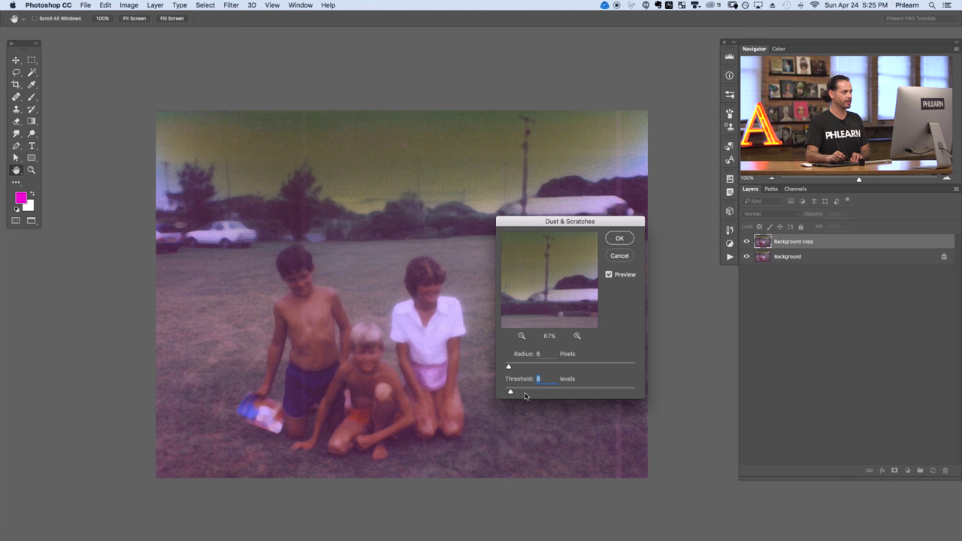
Set the Dust & Scratches Threshold to 7 levels and, after trying a 12-pixel Radius, set the Radius to 4 pixels.
left_click_drag(526, 396, 525, 395)
key("shift+Tab")
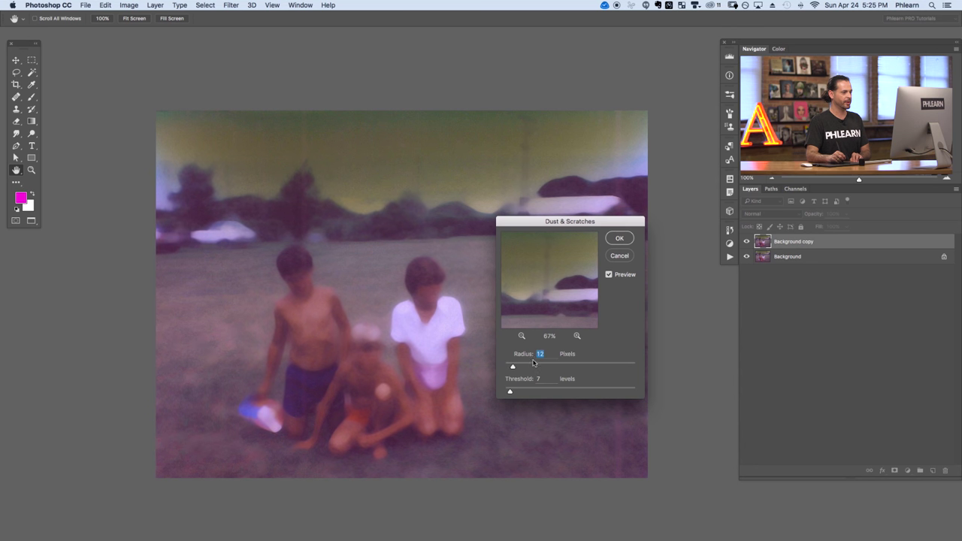
key("Down")
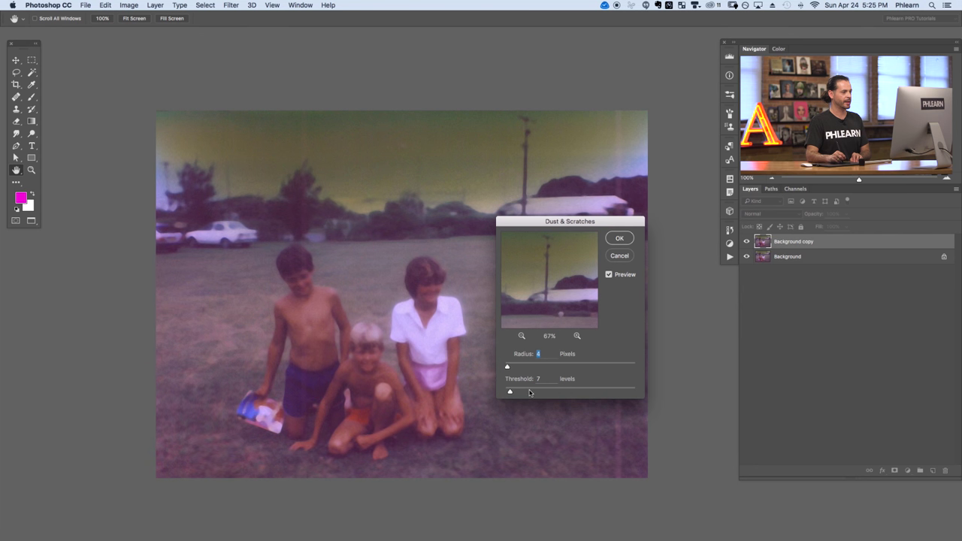
key("Down")
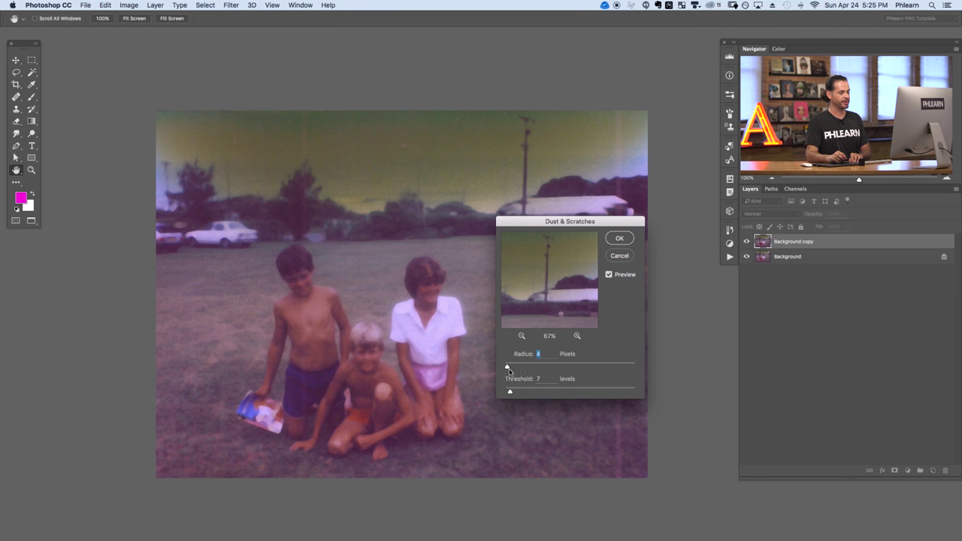
Apply the Dust & Scratches filter to the Background copy layer with Radius 4 pixels and Threshold 7 levels.
left_click_drag(517, 368, 520, 370)
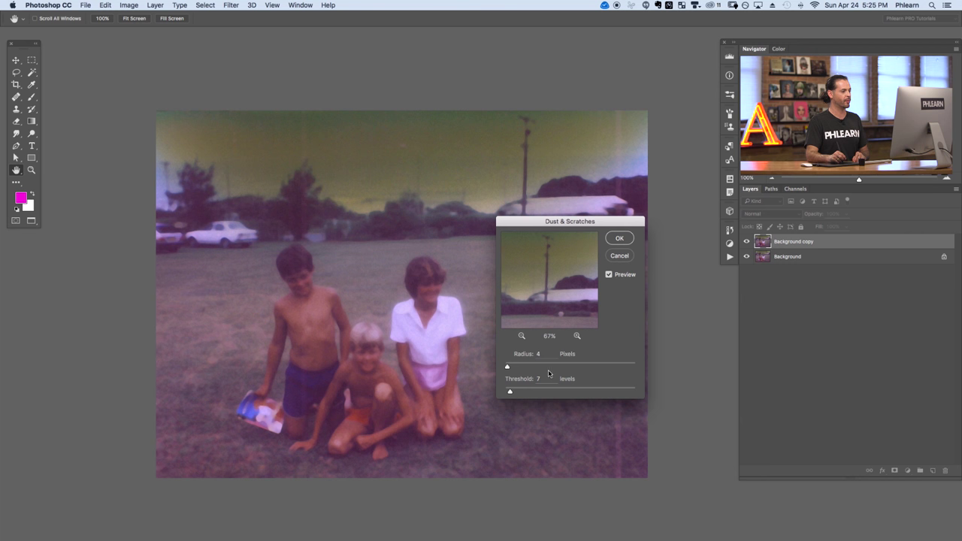
left_click(621, 238)
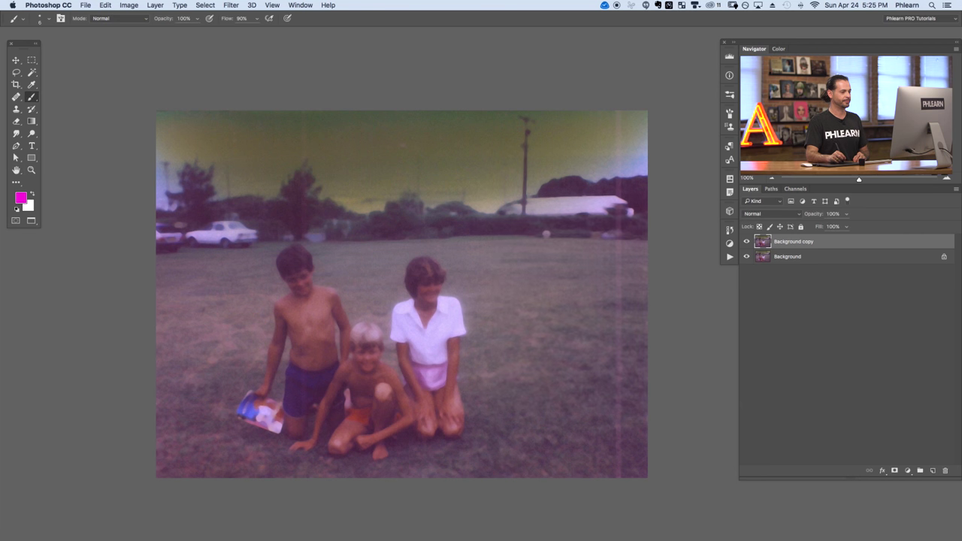
Compare the photo with the filtered Background copy layer hidden and shown.
left_click(745, 242)
left_click(746, 243)
left_click(745, 242)
left_click(746, 242)
left_click(746, 242)
left_click(746, 242)
left_click(746, 242)
left_click(746, 243)
left_click(745, 242)
left_click(746, 242)
left_click(746, 242)
left_click(746, 242)
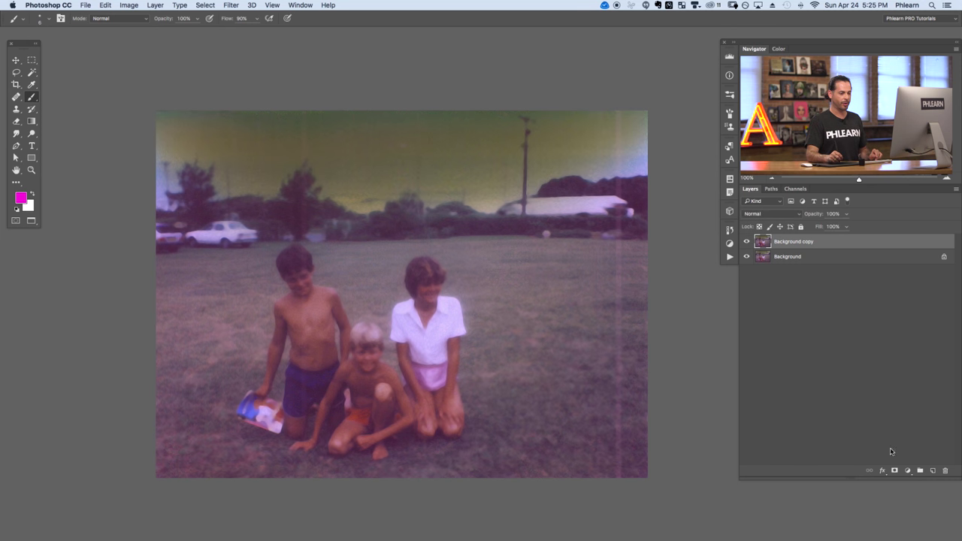
Add a black mask to the Background copy layer and prepare a white round brush of 144 px at 70% flow.
left_click(894, 472, "alt")
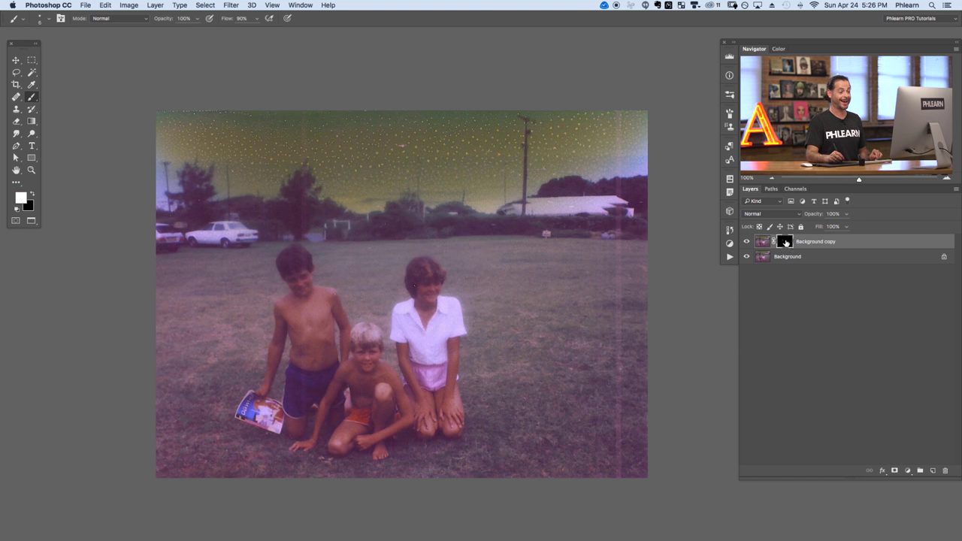
right_click(414, 159)
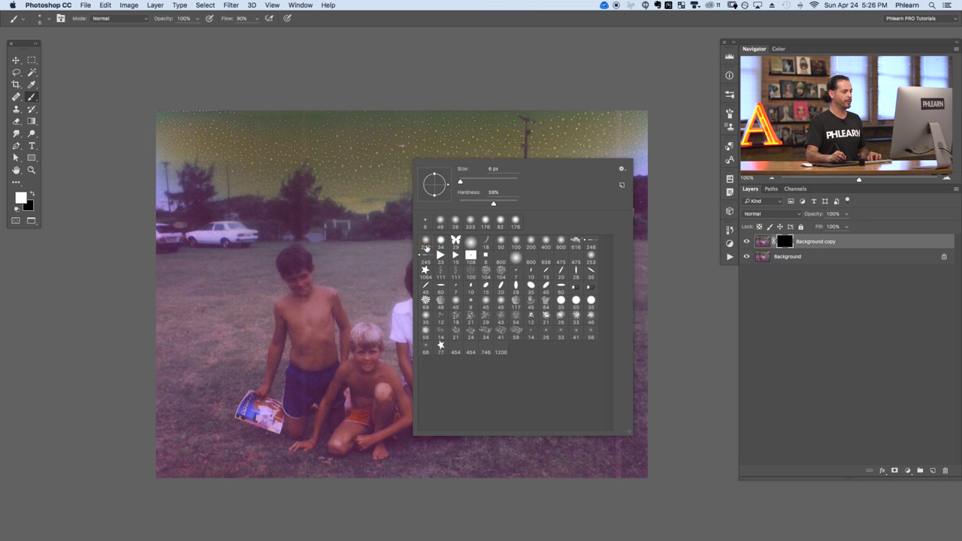
left_click(426, 248)
key("Return")
mouse_move(365, 170)
left_mouse_down()
mouse_move(376, 168)
mouse_move(371, 176)
mouse_move(371, 153)
left_mouse_up()
key("shift+7")
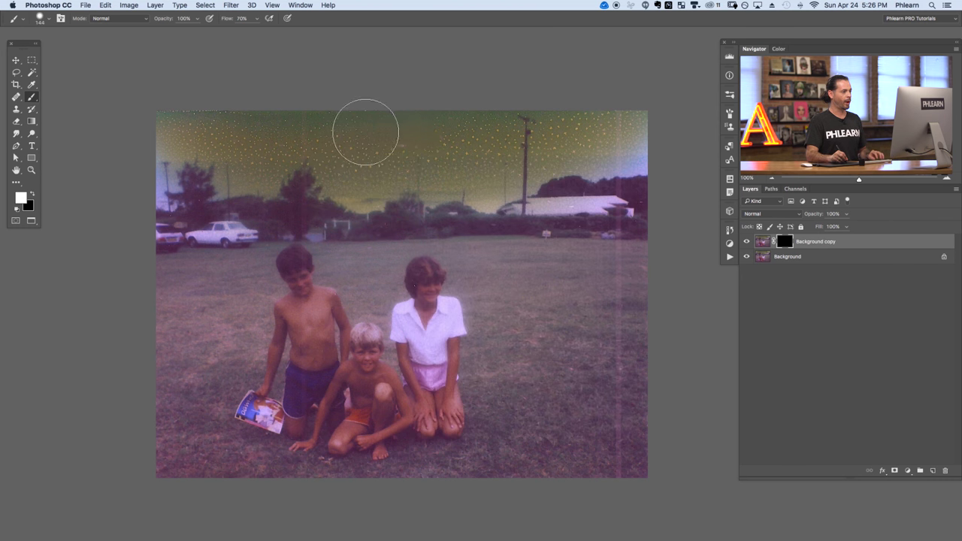
Paint white on the mask across the whole sky to reveal the filtered version there, and check it against the original.
mouse_move(429, 171)
left_mouse_down()
mouse_move(495, 183)
mouse_move(540, 160)
mouse_move(584, 162)
left_mouse_up()
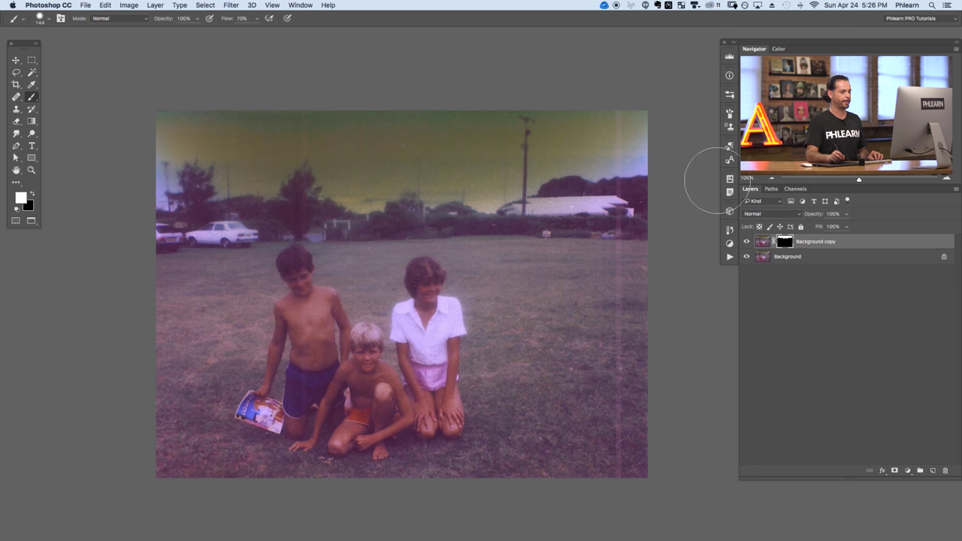
left_click(747, 242)
left_click(747, 242)
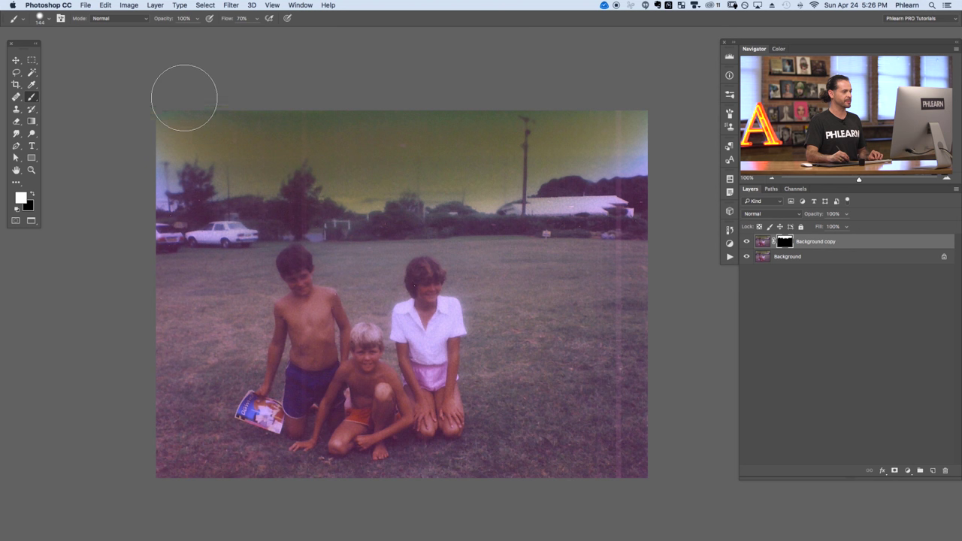
left_click(746, 241)
left_click(746, 242)
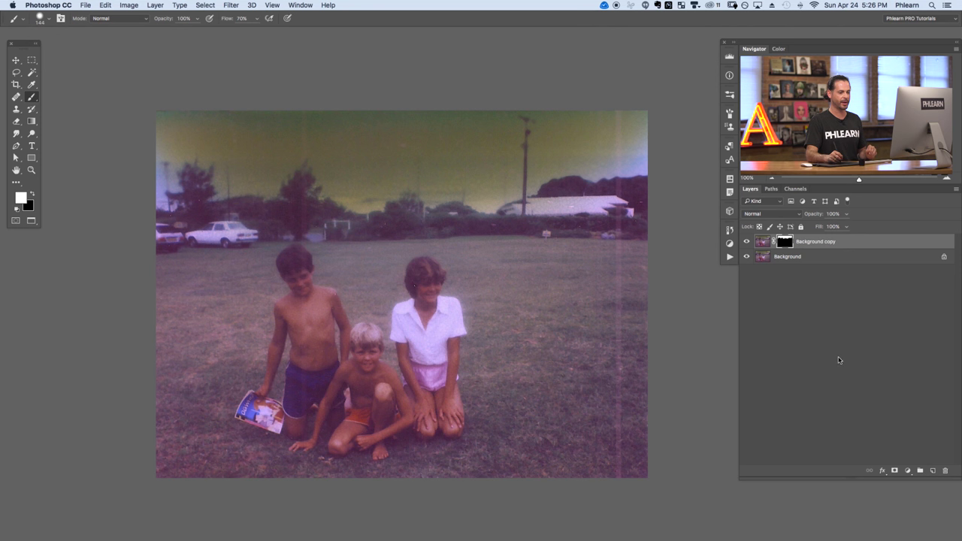
Add an empty layer above Background copy and choose the Spot Healing Brush Tool for it.
left_click(933, 472)
key("j")
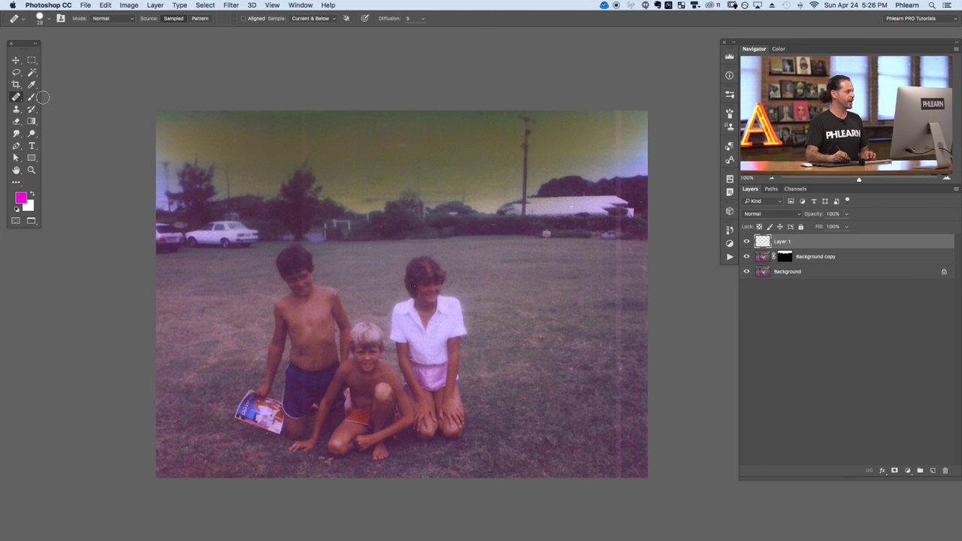
right_click(14, 99)
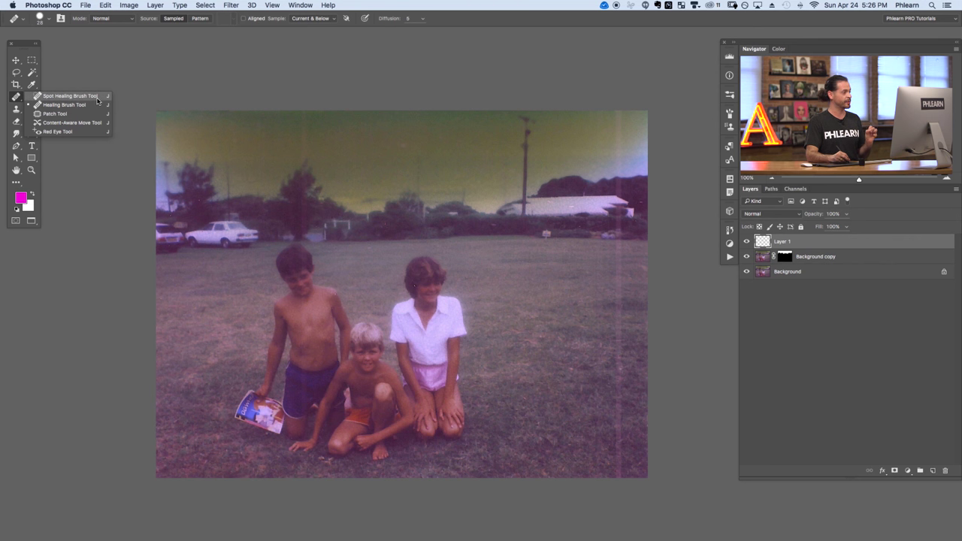
left_click(72, 98)
Heal the vertical streaks and specks in the sky, following the streak near the right edge down into the grass.
left_click_drag(312, 147, 303, 108)
left_click(408, 143)
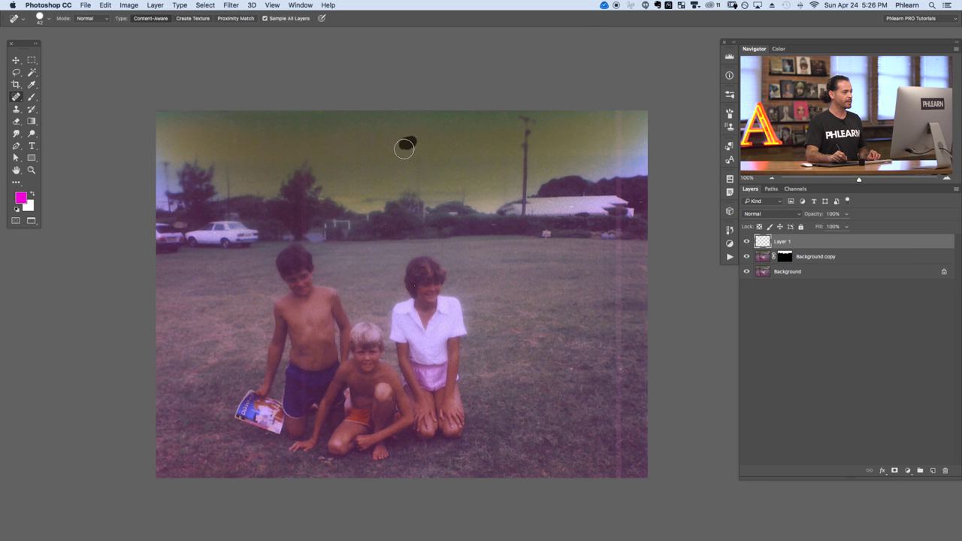
left_click(370, 134)
left_click_drag(617, 185, 620, 111)
left_click_drag(620, 189, 622, 275)
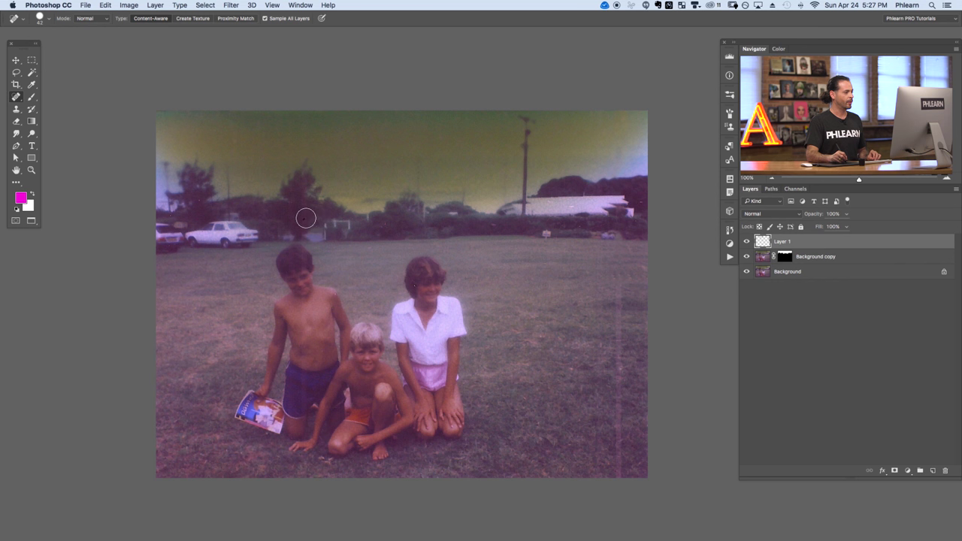
Heal the marks on the white roof and along the sky's upper-left edge, undoing the stroke made over the tree.
left_click_drag(305, 224, 301, 199)
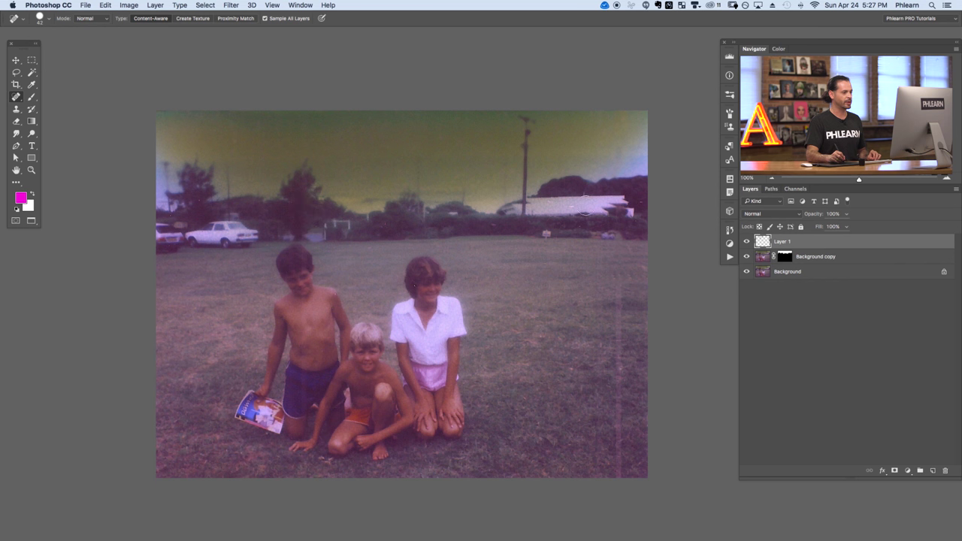
key("super+z")
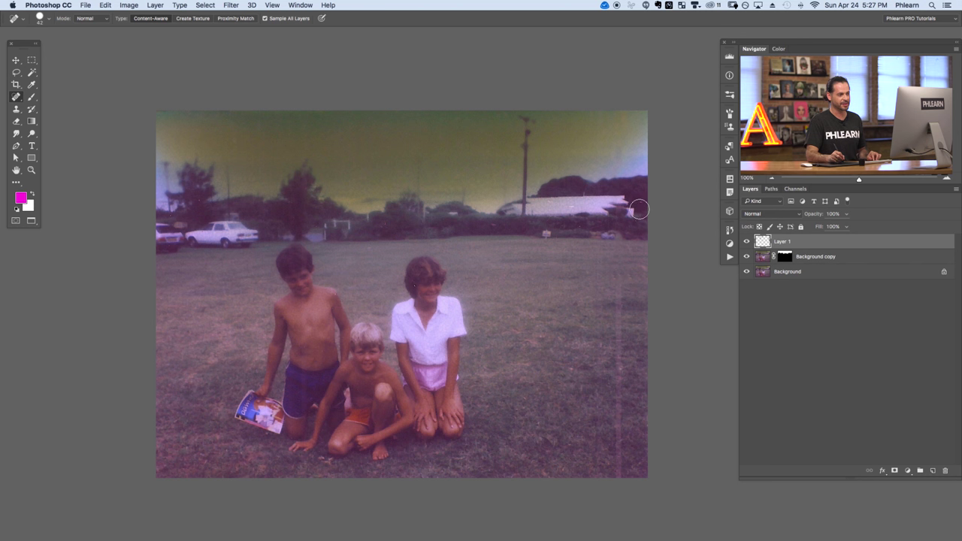
left_click_drag(607, 203, 586, 199)
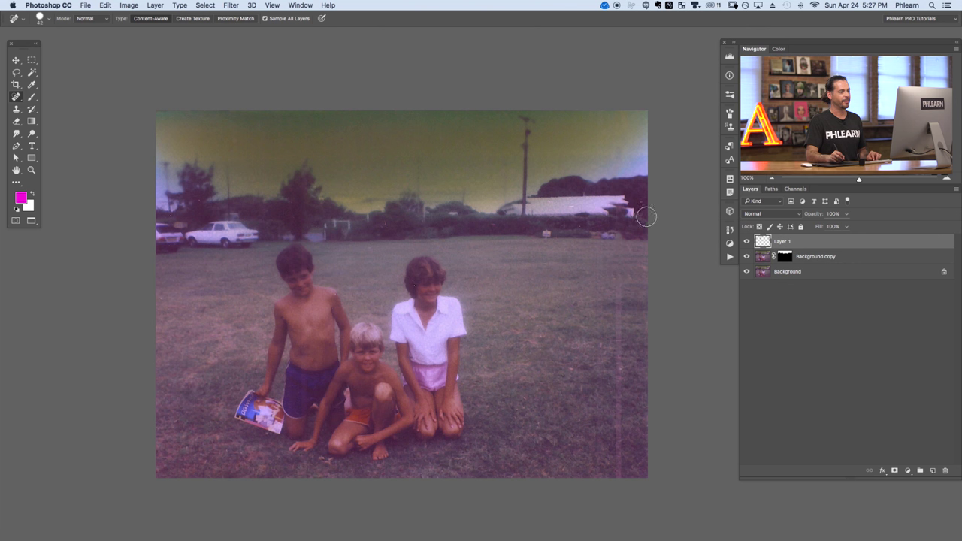
left_click_drag(240, 123, 154, 111)
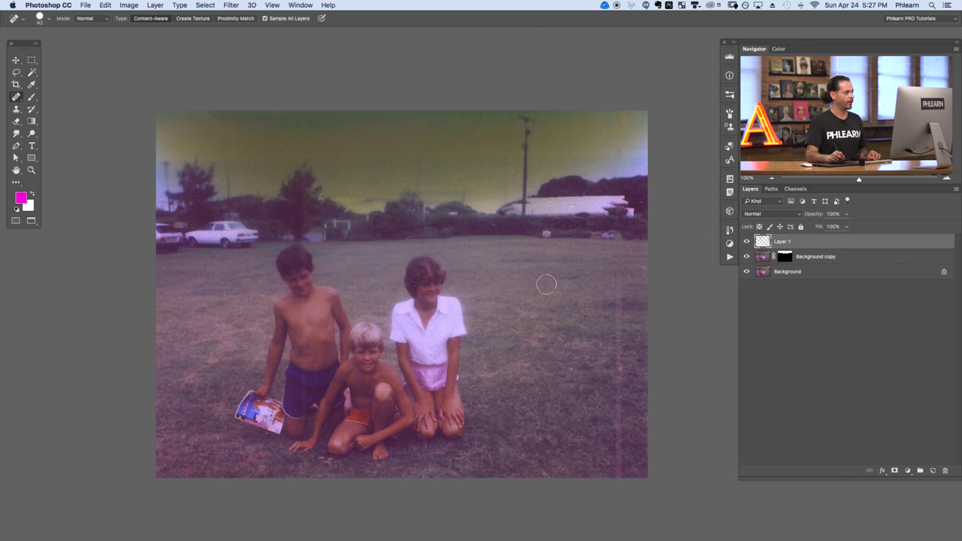
mouse_move(248, 119)
left_mouse_down()
mouse_move(248, 104)
mouse_move(259, 107)
left_mouse_up()
Heal the vertical streak down the right side of the grass and the line through the older boy's shorts and the tree.
left_click_drag(625, 280, 626, 489)
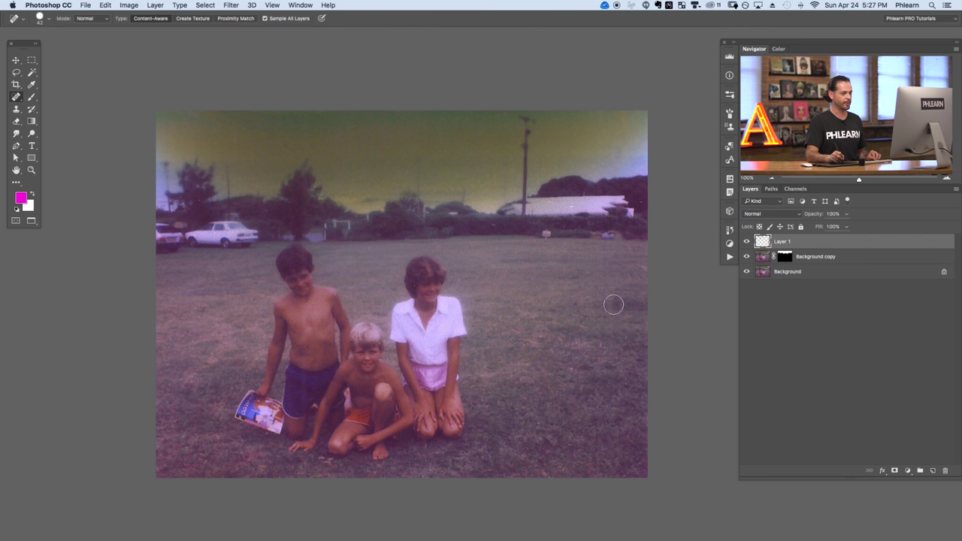
mouse_move(623, 360)
left_mouse_down()
mouse_move(597, 344)
mouse_move(596, 253)
left_mouse_up()
left_click_drag(585, 415, 613, 380)
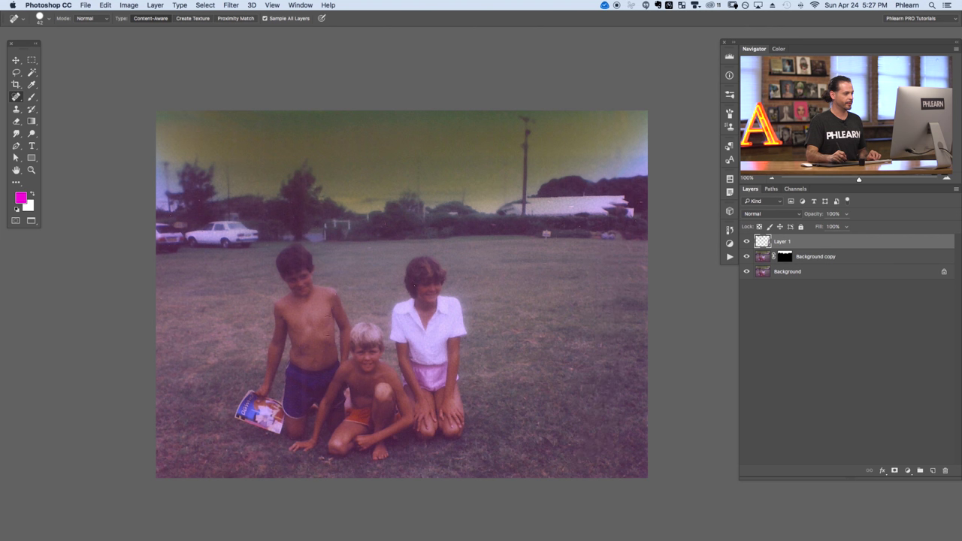
mouse_move(303, 375)
left_mouse_down()
mouse_move(300, 408)
mouse_move(305, 400)
mouse_move(304, 442)
left_mouse_up()
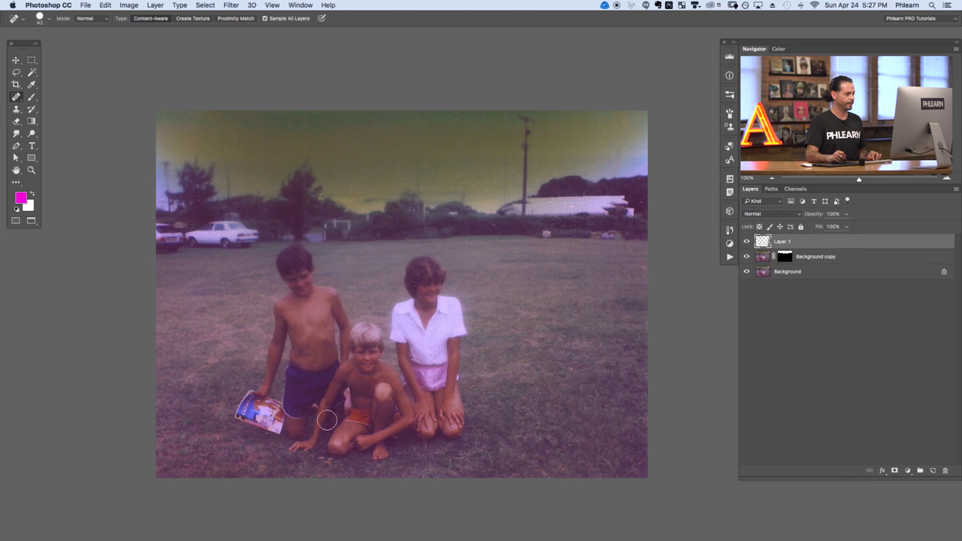
left_click_drag(298, 208, 302, 218)
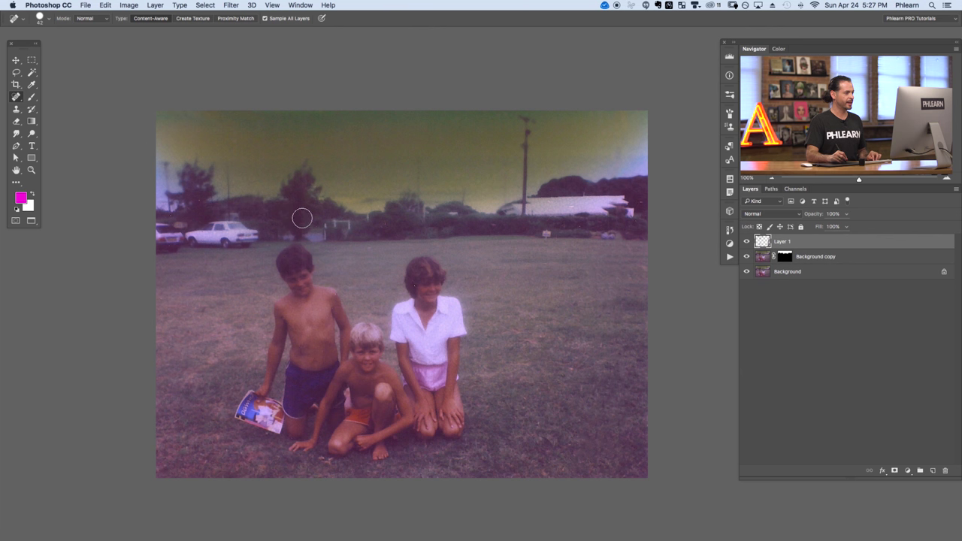
Heal the remaining marks along the sky's upper edge, from the upper left past the utility pole to the right side.
left_click_drag(237, 141, 234, 124)
left_click_drag(257, 122, 258, 118)
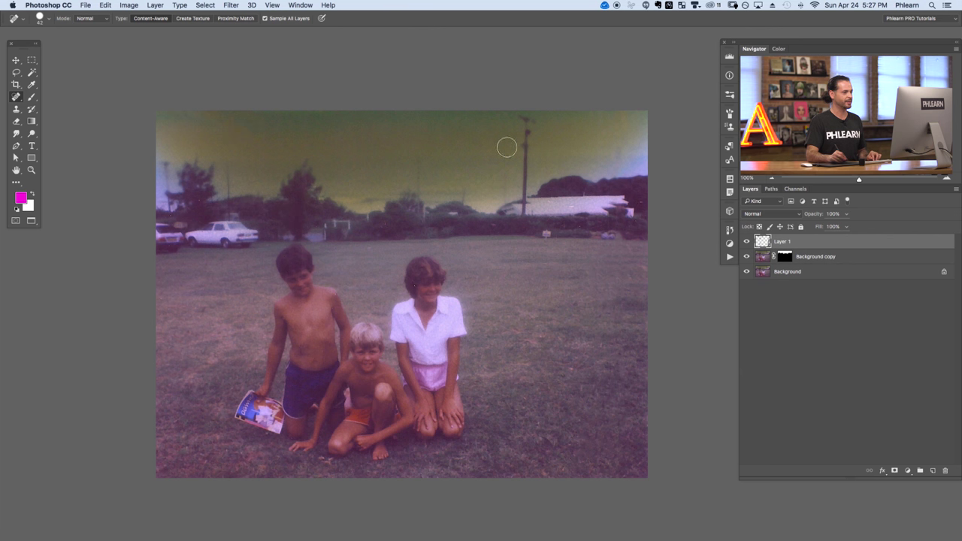
left_click_drag(617, 118, 621, 114)
left_click_drag(617, 154, 617, 154)
left_click_drag(454, 119, 492, 112)
left_click_drag(502, 114, 507, 112)
left_click_drag(263, 132, 258, 128)
left_click_drag(244, 122, 240, 118)
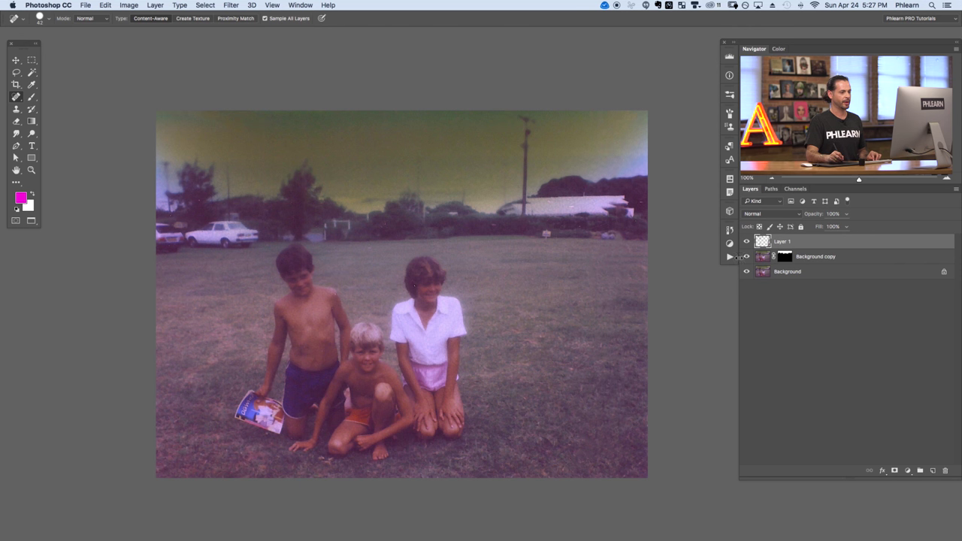
Compare the photo with Layer 1 hidden and shown, and with both retouching layers hidden and shown.
left_click(748, 242)
left_click(747, 242)
left_click(748, 242)
left_click(747, 242)
left_click(747, 242)
left_click(747, 242)
left_click(748, 242)
left_click(747, 243)
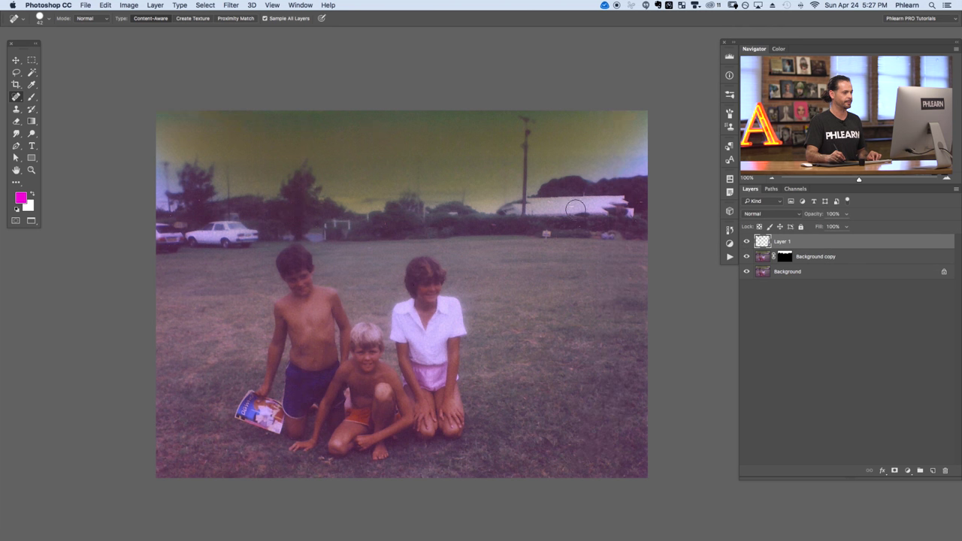
left_click(747, 242)
left_click(747, 242)
left_click(747, 241)
left_click(747, 242)
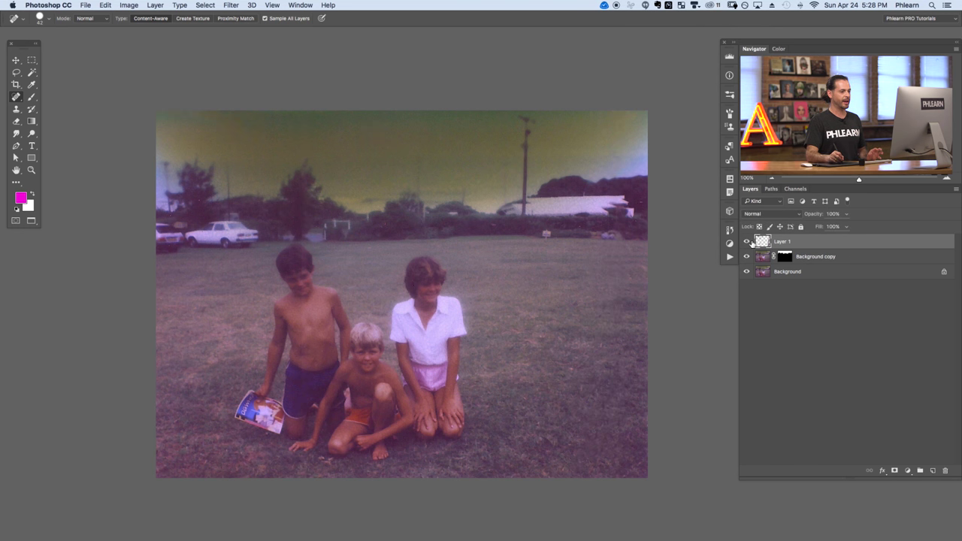
left_click_drag(748, 258, 747, 241)
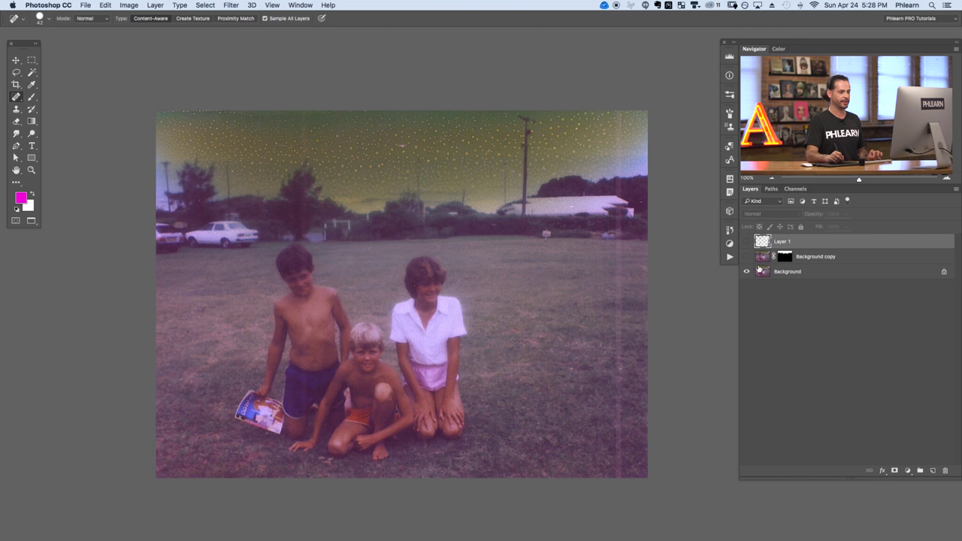
left_click(748, 241)
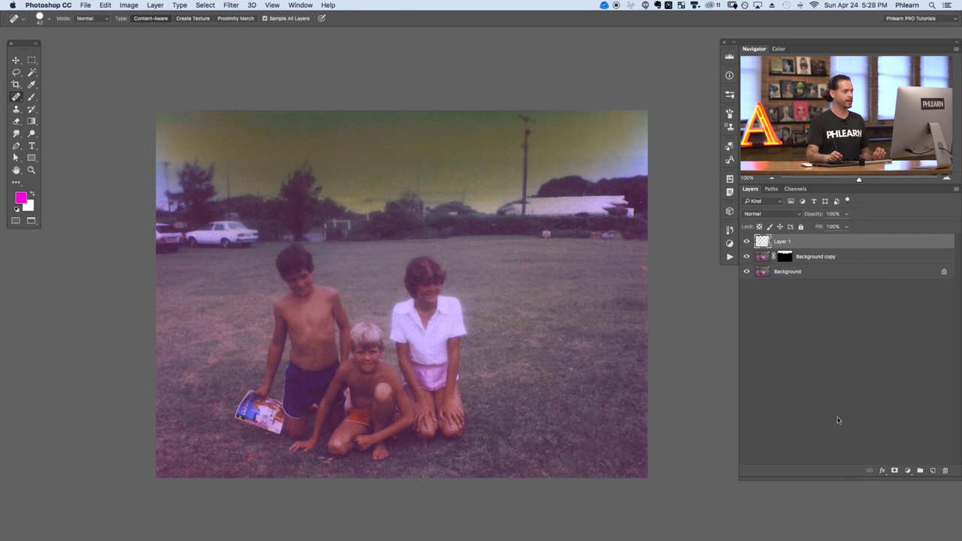
Add a Black & White adjustment layer on top of the stack with the Default preset and close its properties.
left_click(155, 5)
mouse_move(183, 116)
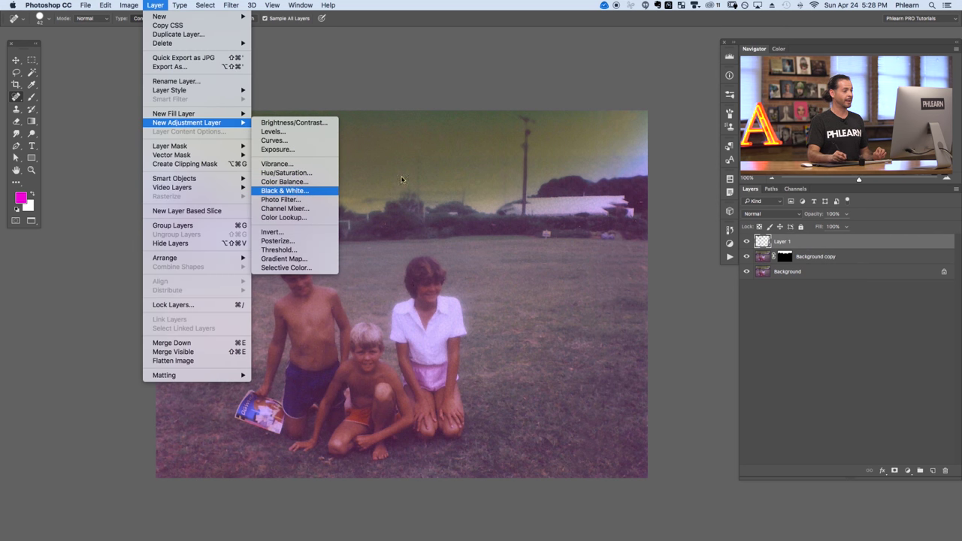
key("Return")
left_click(607, 232)
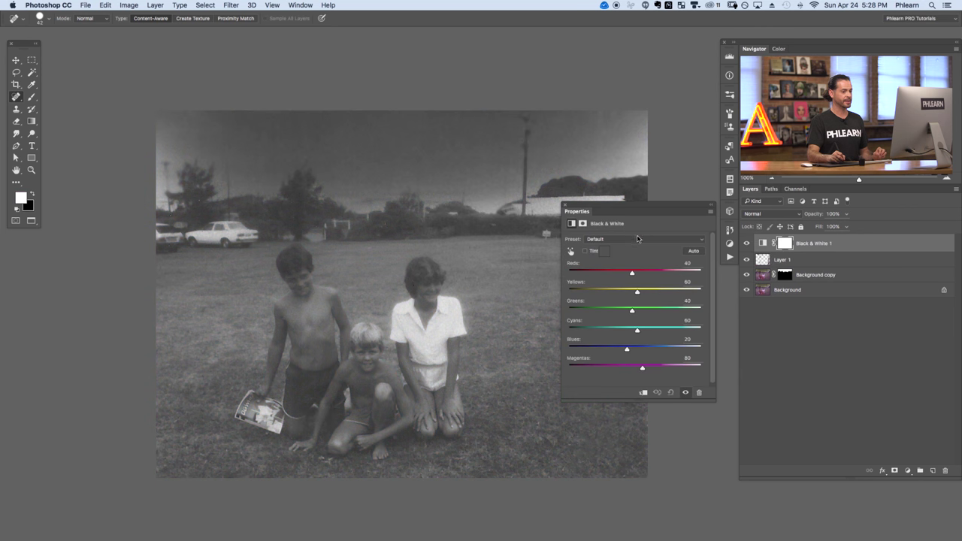
left_click(566, 205)
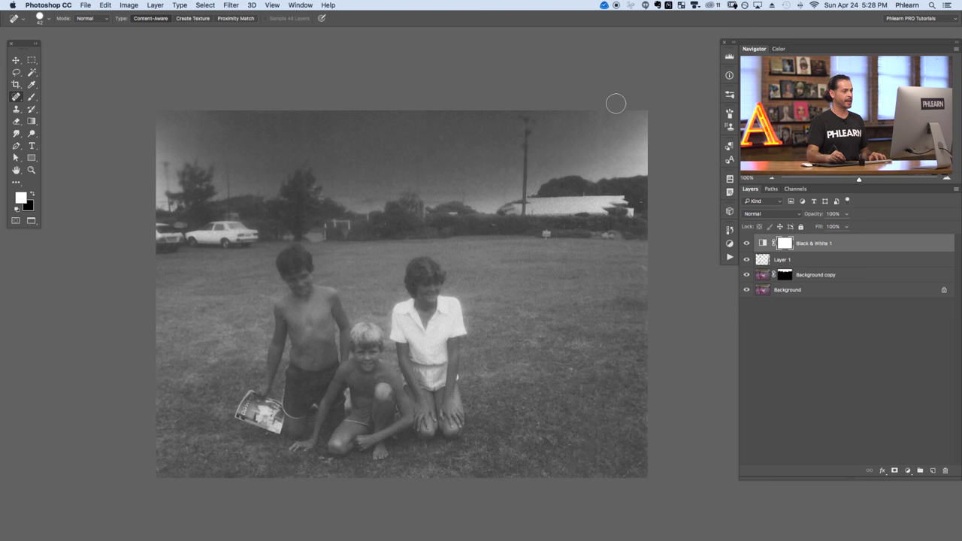
Compare the photo with the Black & White adjustment hidden and shown.
left_click(747, 245)
left_click(746, 244)
left_click(747, 244)
left_click(746, 244)
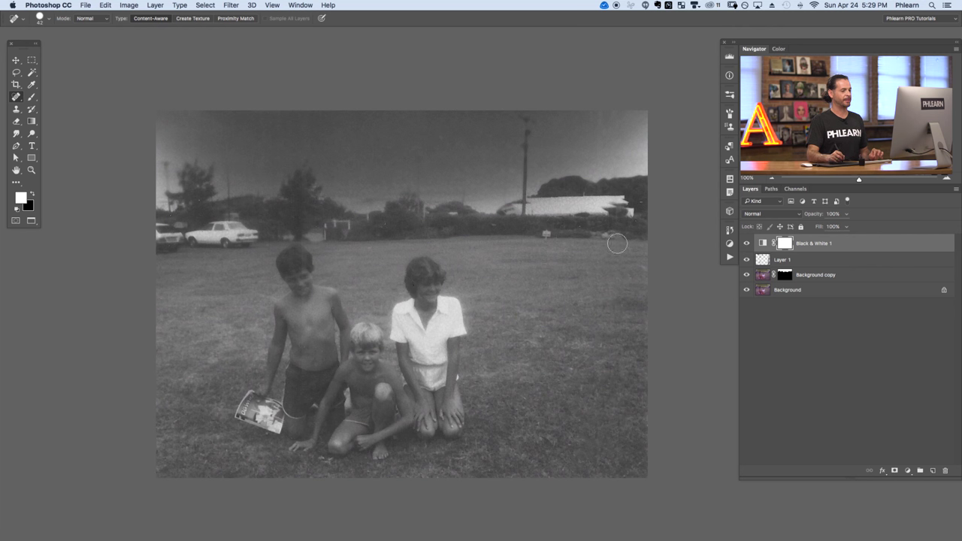
Add a Levels adjustment layer directly above Layer 1, beneath the Black & White adjustment.
left_click(812, 259)
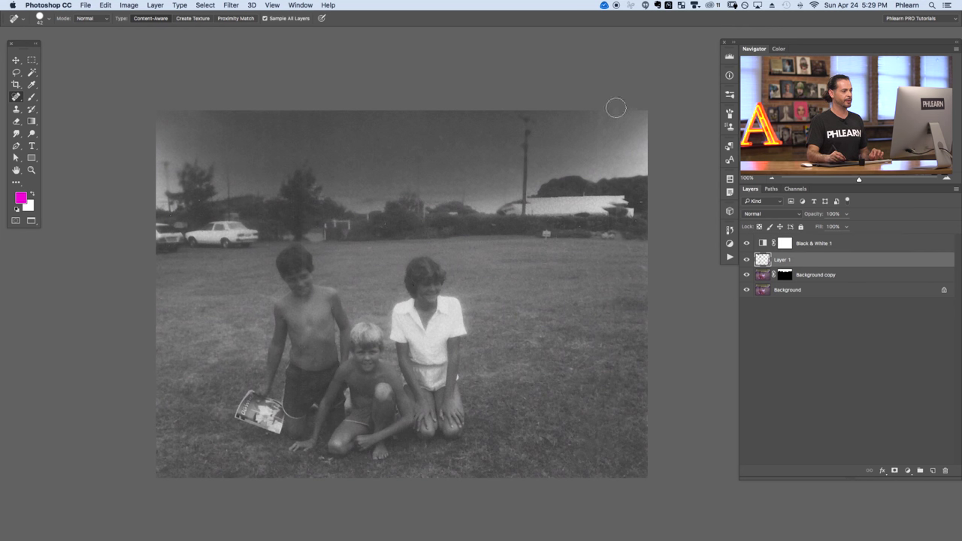
left_click(155, 5)
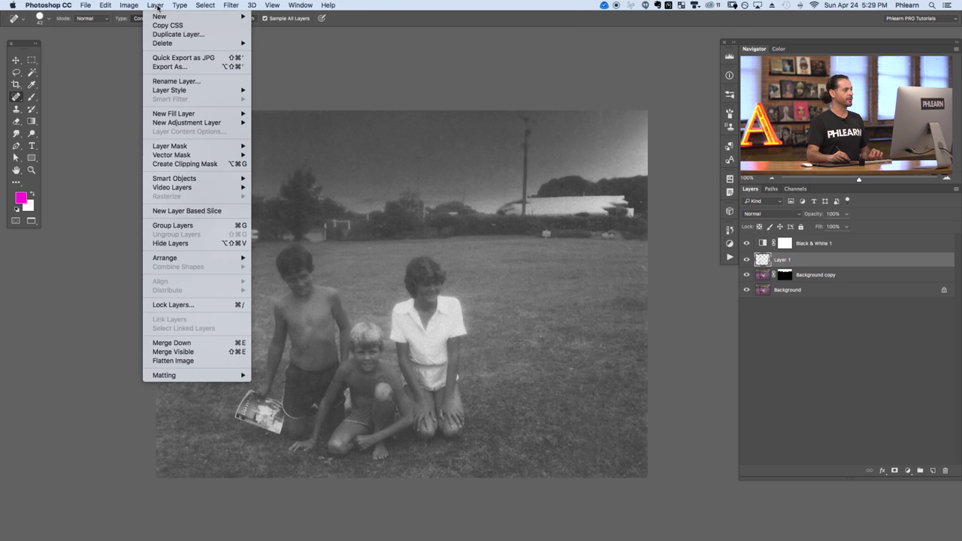
mouse_move(171, 124)
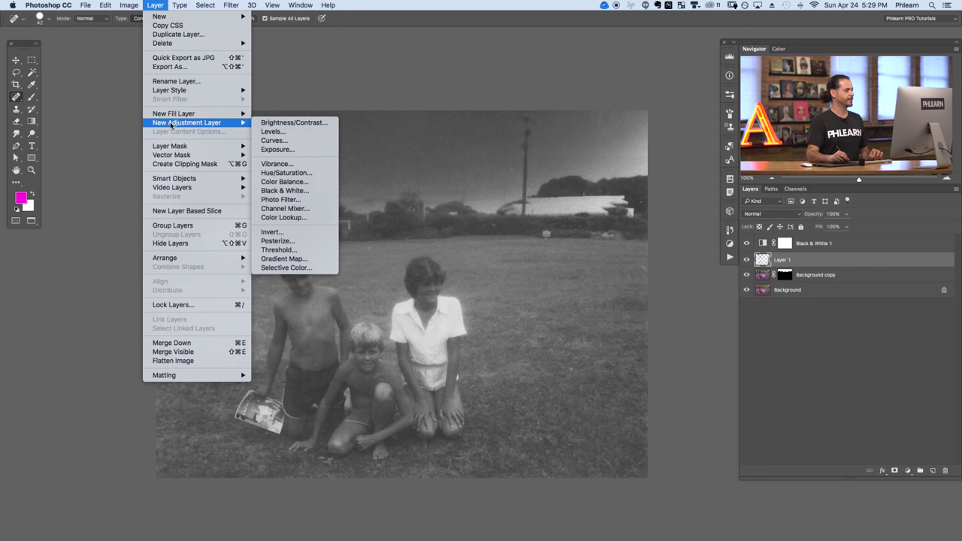
left_click(272, 131)
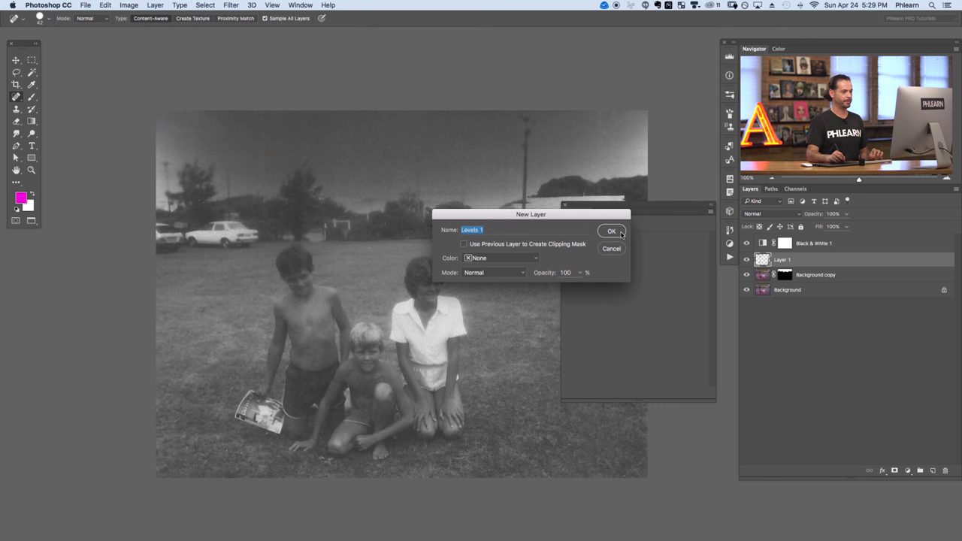
left_click(612, 231)
Brighten the Levels adjustment with midtones at 2.12 and the white input at 206, and invert its mask to black.
left_click_drag(642, 309, 617, 307)
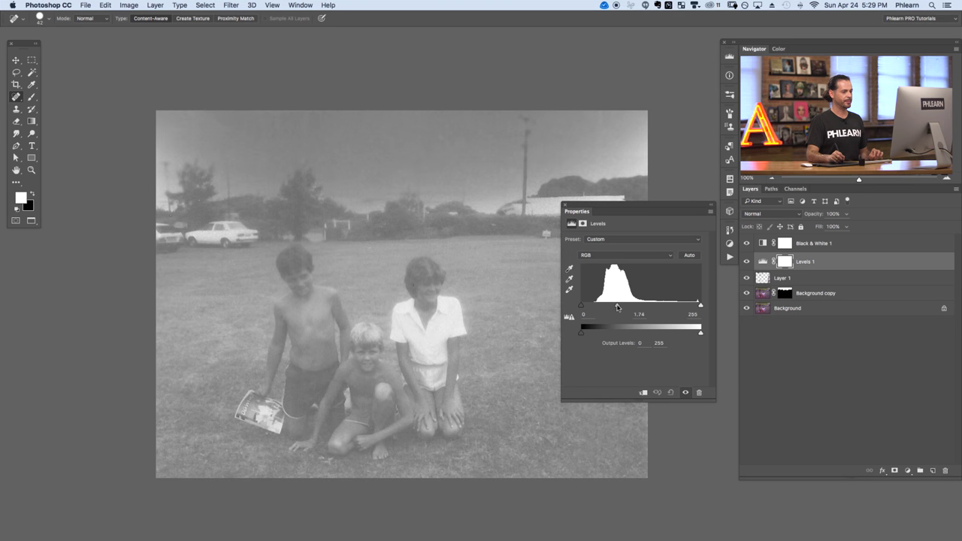
left_click_drag(700, 306, 678, 307)
mouse_move(613, 308)
left_mouse_down()
mouse_move(621, 308)
mouse_move(608, 308)
left_mouse_up()
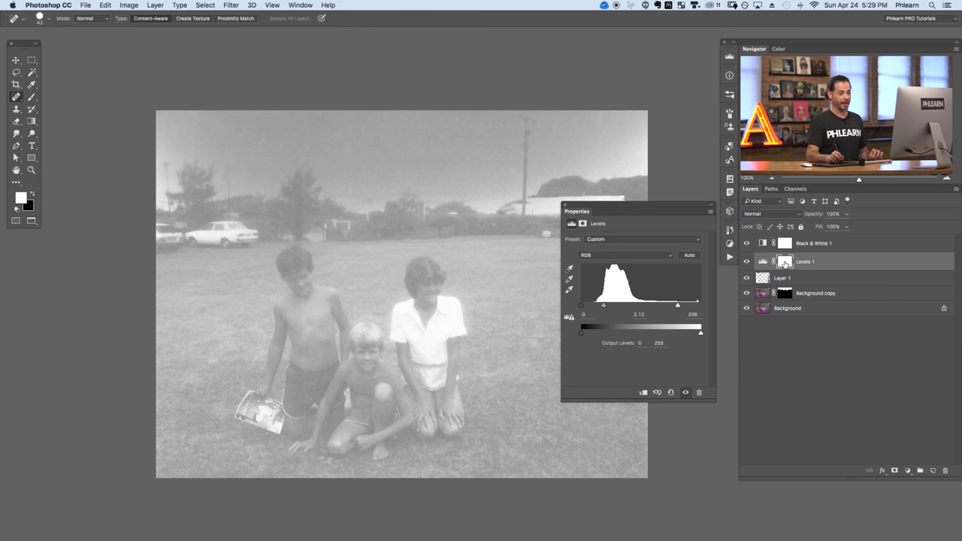
left_click(785, 262)
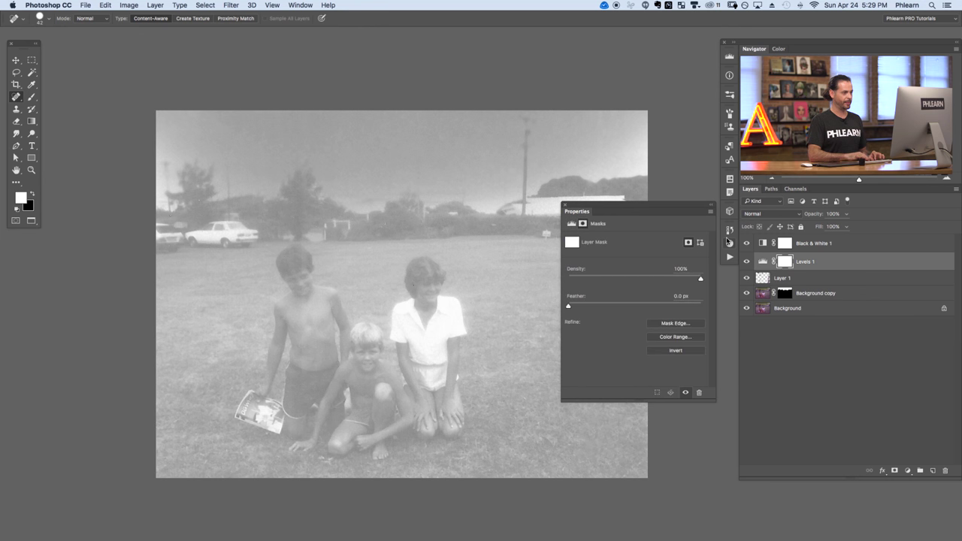
key("super+i")
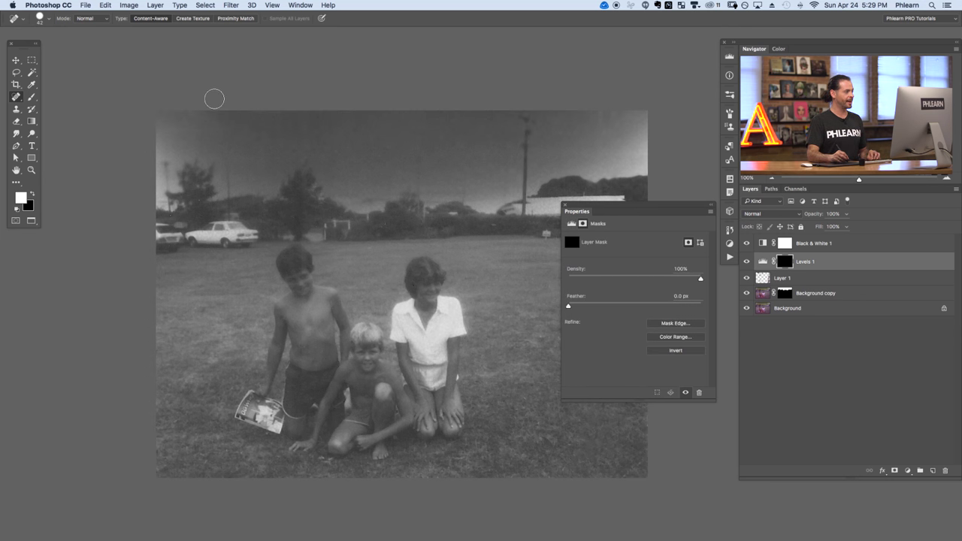
Set up a white Foreground to Transparent radial gradient at 100% opacity for the Levels 1 mask.
left_click_drag(406, 163, 324, 176)
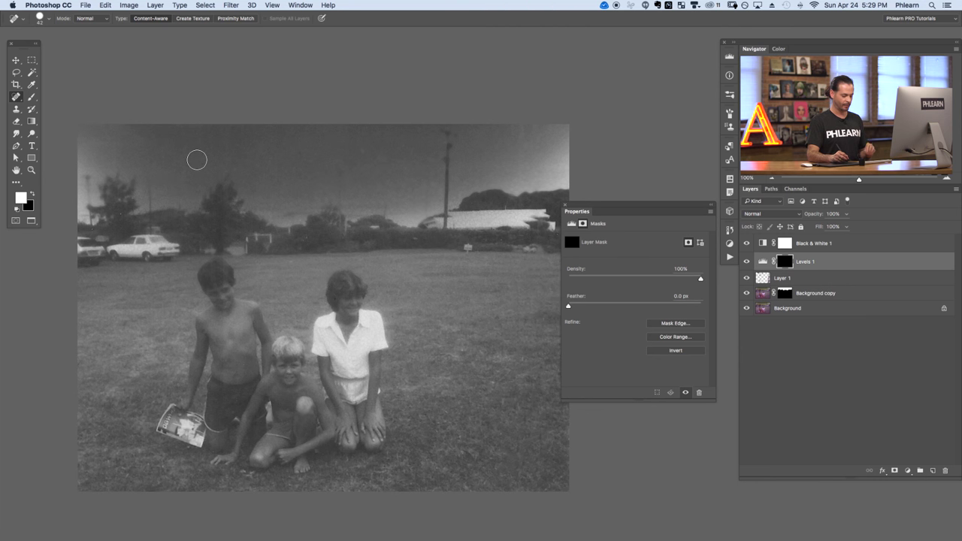
key("g")
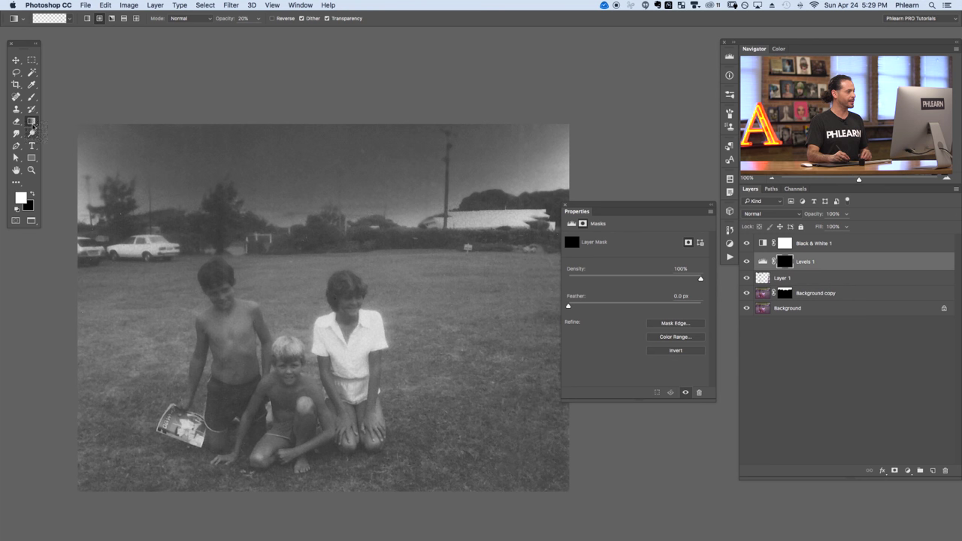
left_click(50, 23)
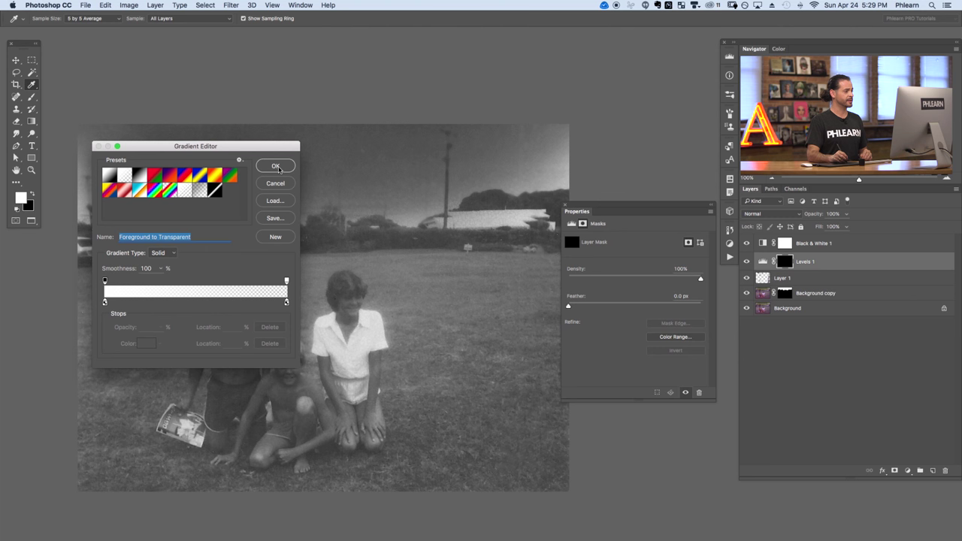
left_click(276, 166)
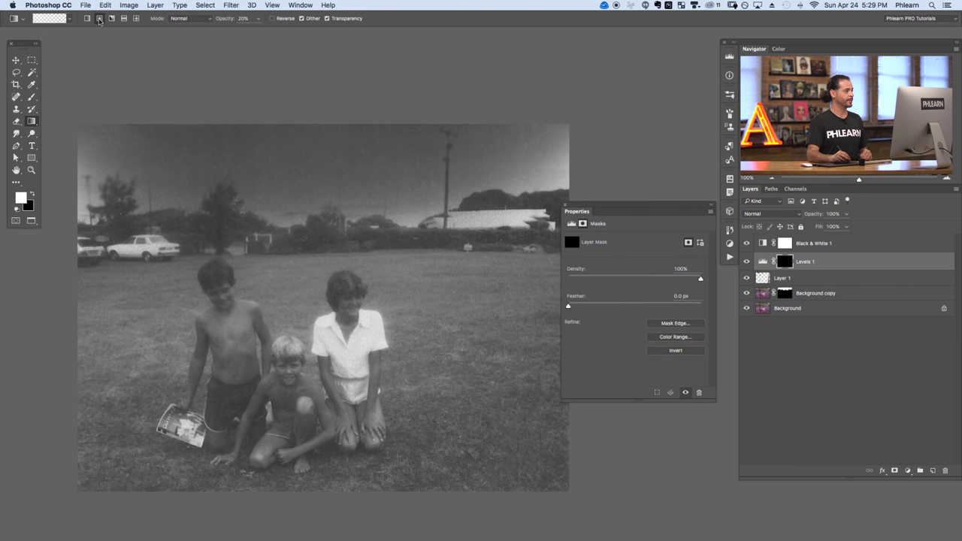
left_click(100, 19)
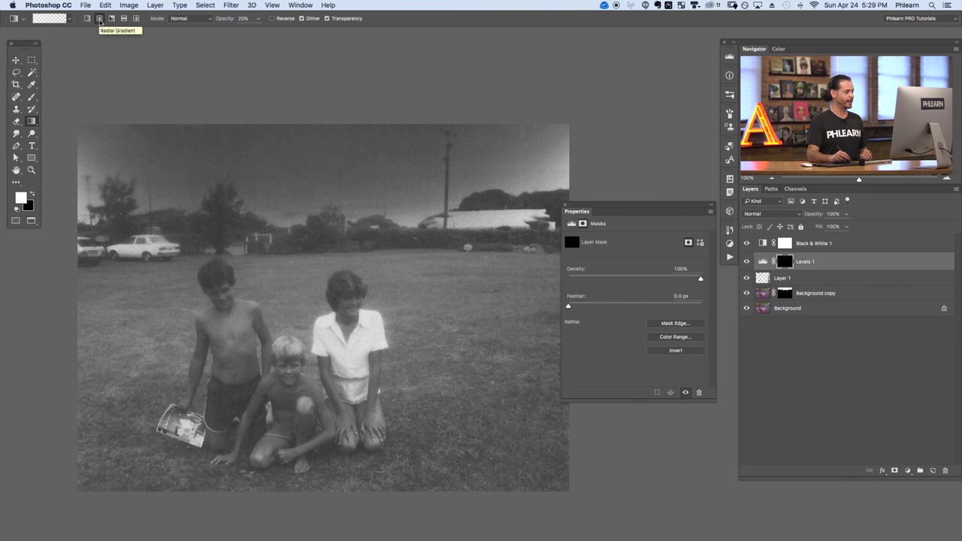
left_click_drag(305, 168, 348, 201)
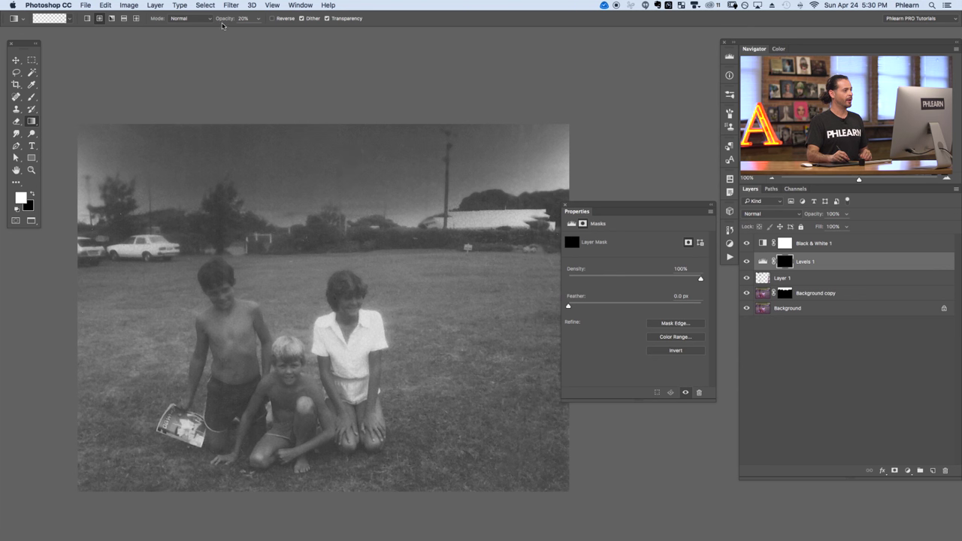
left_click_drag(233, 18, 345, 25)
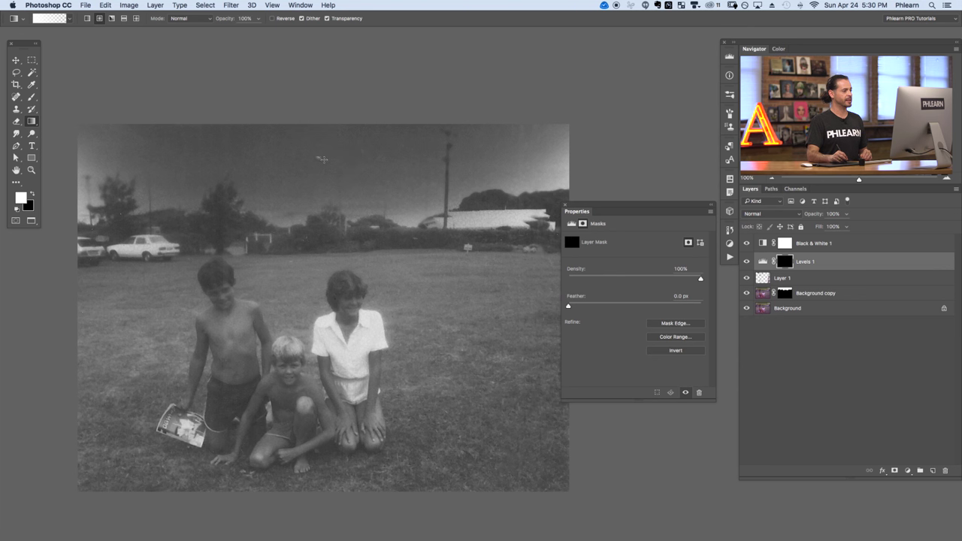
Reveal the Levels brightening over the central and right sky with large white radial gradients on the mask.
left_click_drag(322, 158, 465, 221)
left_click_drag(346, 135, 522, 162)
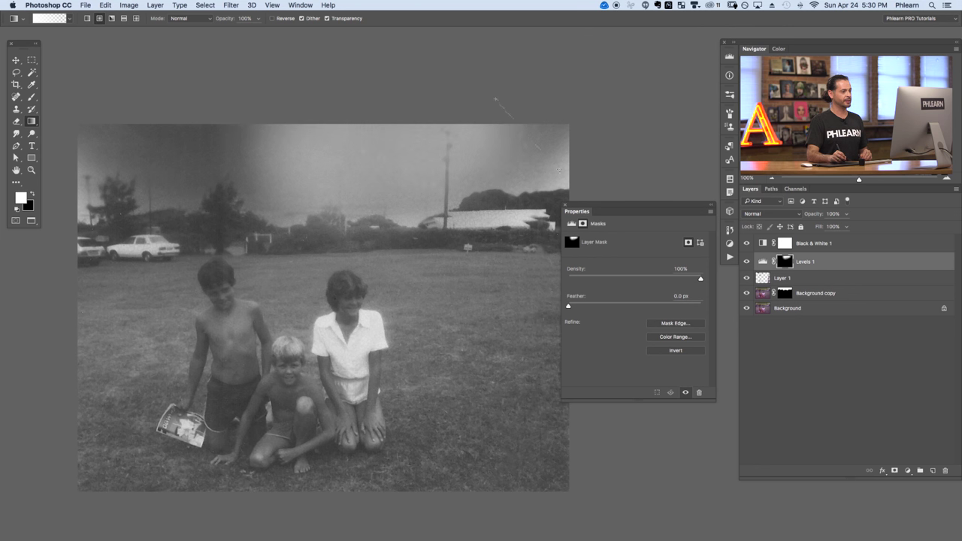
left_click_drag(515, 118, 515, 117)
left_click_drag(364, 70, 391, 200)
Brighten the left part of the sky with overlapping white radial gradients on the Levels 1 mask.
left_click_drag(220, 103, 227, 224)
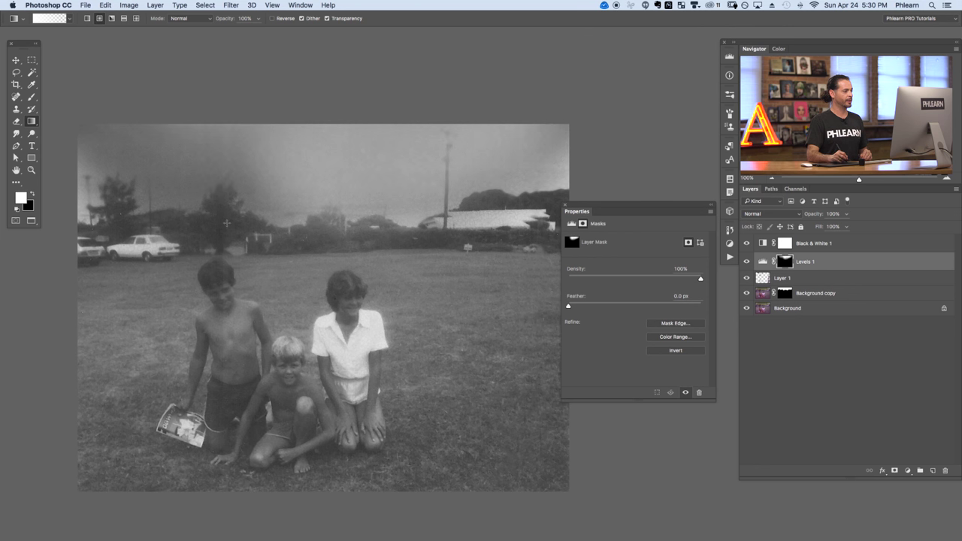
left_click_drag(185, 64, 162, 200)
left_click_drag(120, 84, 117, 192)
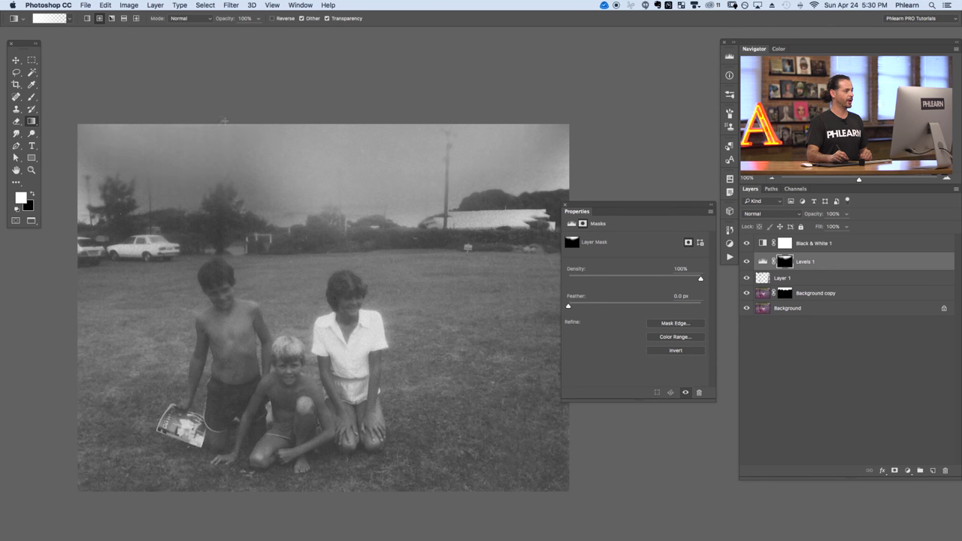
left_click_drag(205, 252, 205, 252)
left_click_drag(173, 66, 157, 210)
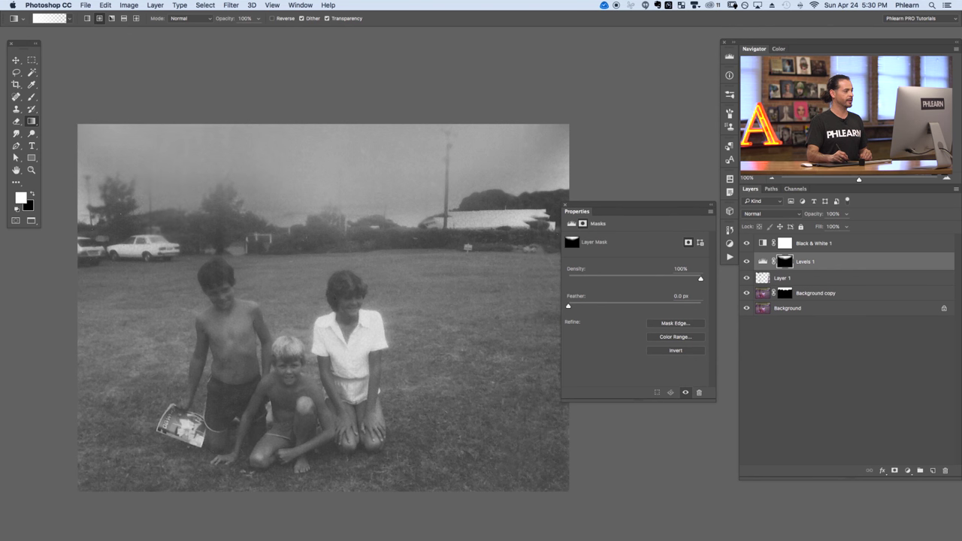
left_click_drag(120, 71, 103, 236)
left_click_drag(191, 108, 199, 218)
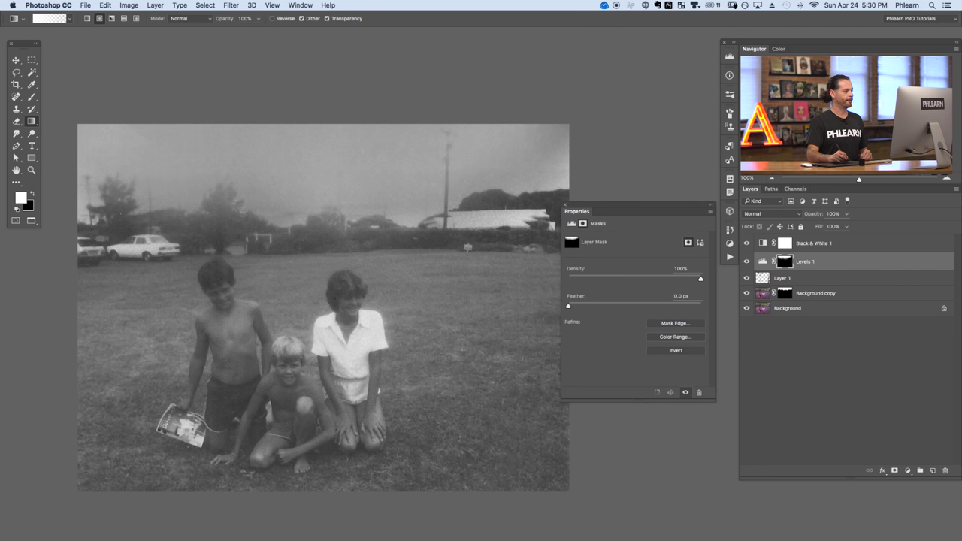
Even out the upper middle and right side of the sky with more white radial gradients on the mask.
left_click_drag(301, 137, 301, 140)
left_click_drag(520, 92, 504, 175)
left_click_drag(496, 119, 460, 218)
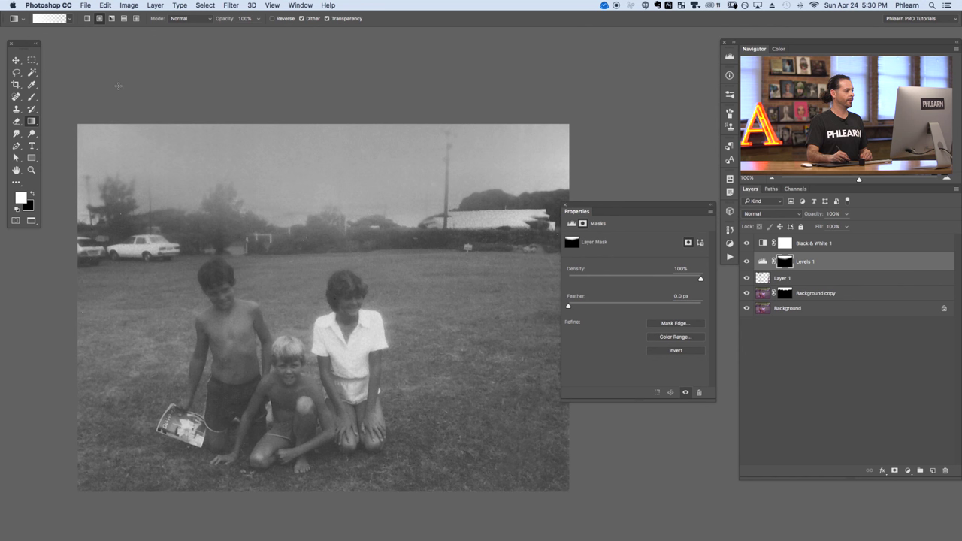
Reduce the gradient opacity to 57% and refine the mask along the tree line, alternating black and white gradients.
left_click_drag(225, 23, 202, 21)
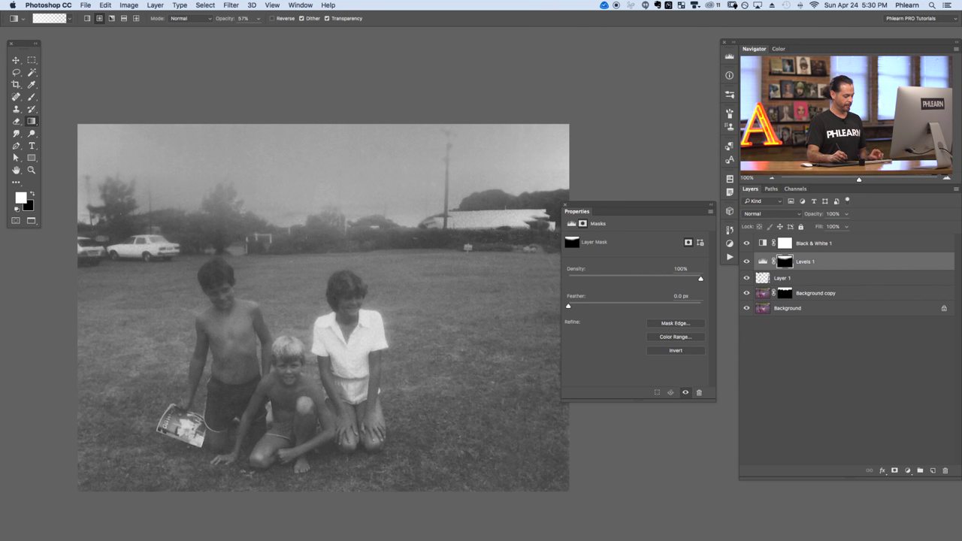
key("x")
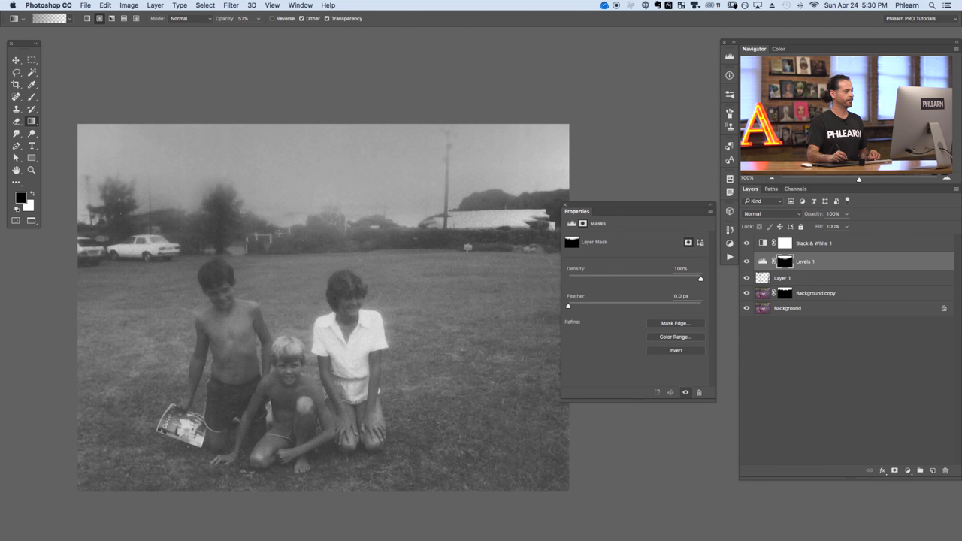
key("x")
key("x")
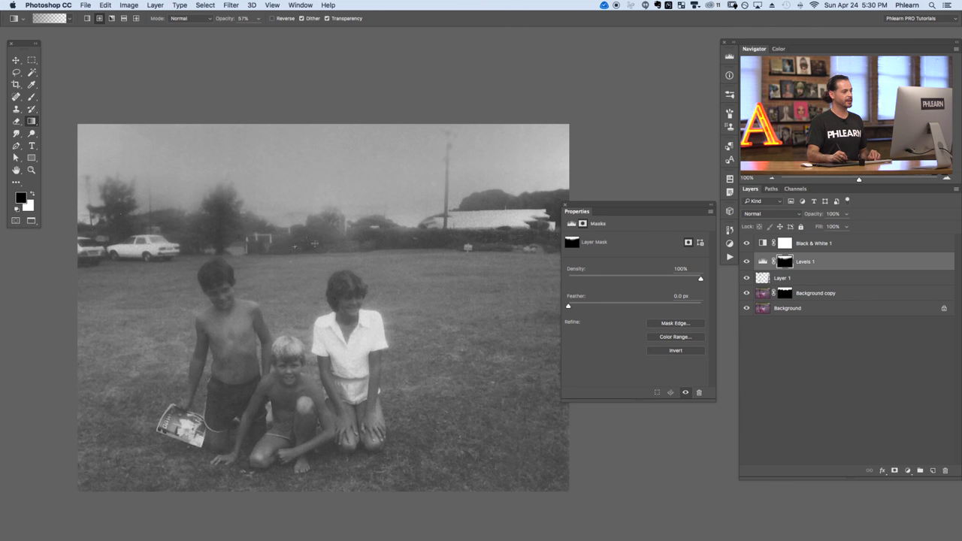
key("x")
key("x")
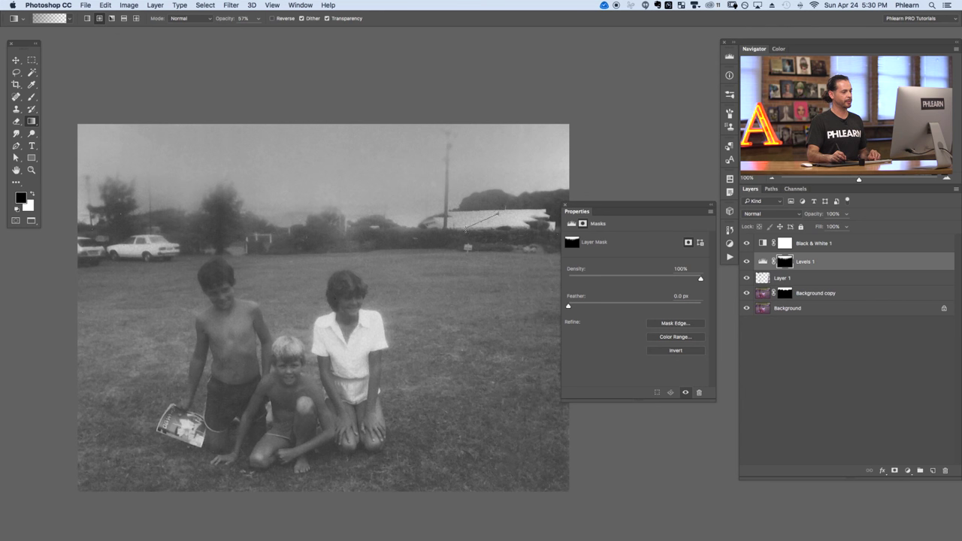
key("x")
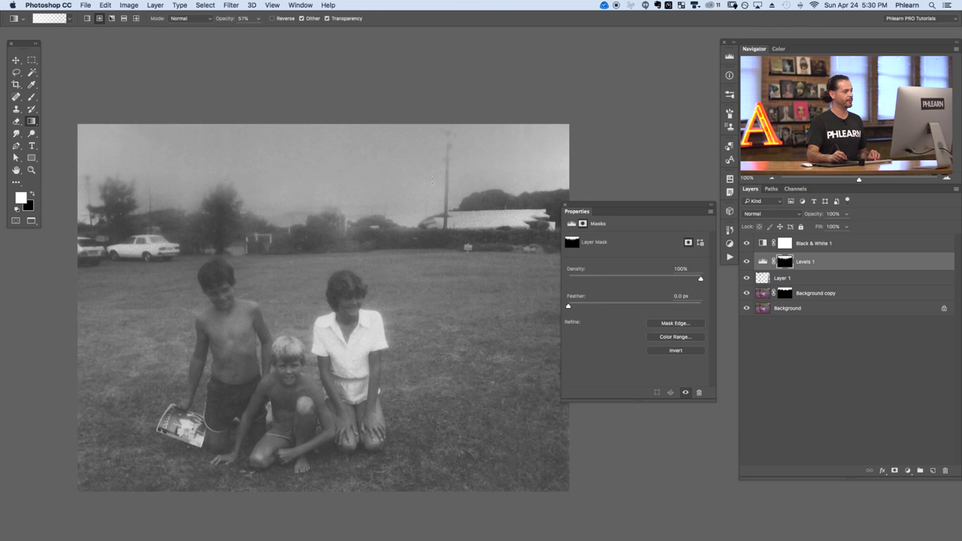
Compare the sky with the Levels 1 adjustment hidden and shown.
left_click(747, 261)
left_click(746, 262)
left_click(747, 262)
left_click(747, 261)
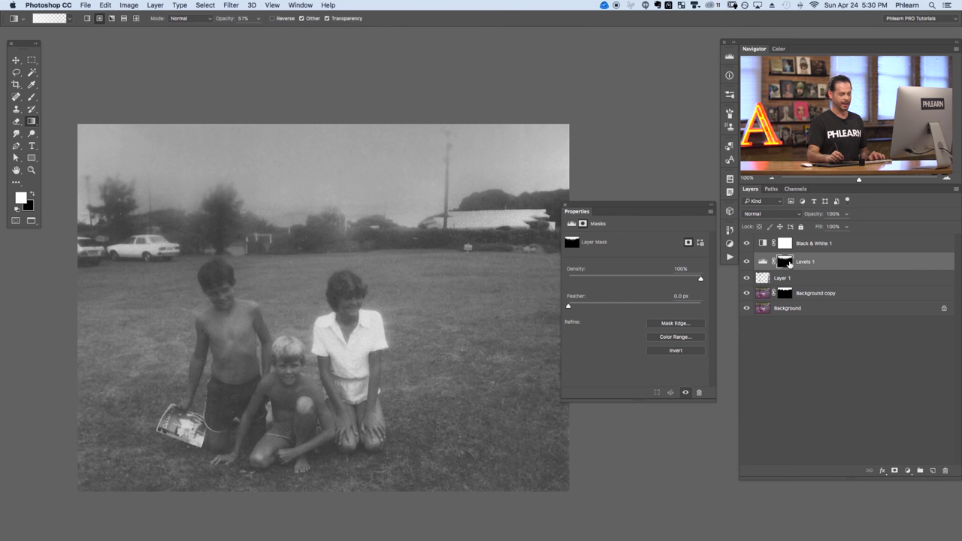
Try brightening the sky with white brush strokes on a black-masked duplicate of Levels 1, and discard the duplicate.
key("super+j")
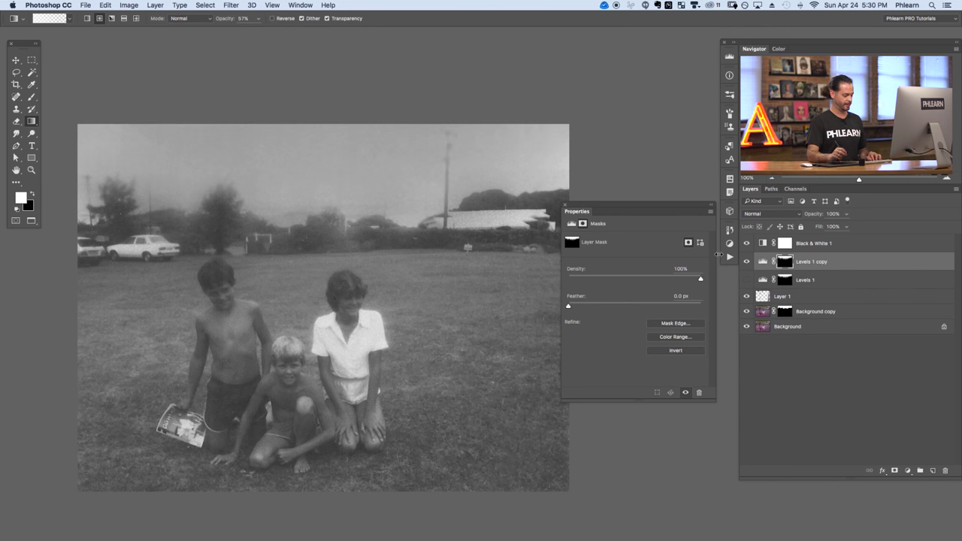
key("super+i")
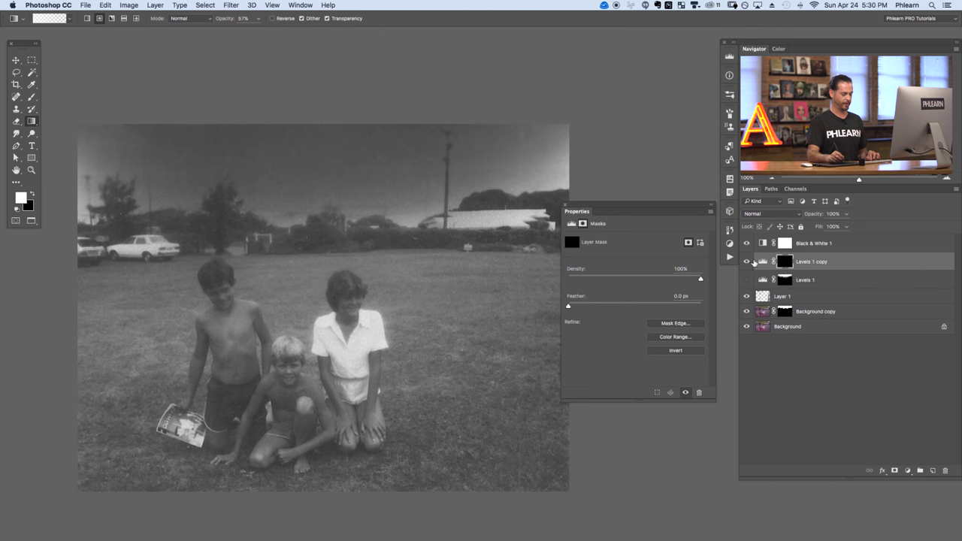
key("b")
mouse_move(249, 150)
left_mouse_down()
mouse_move(408, 123)
mouse_move(309, 133)
mouse_move(321, 165)
mouse_move(406, 181)
mouse_move(423, 174)
mouse_move(430, 188)
mouse_move(418, 194)
mouse_move(456, 173)
mouse_move(534, 158)
mouse_move(511, 162)
mouse_move(539, 123)
mouse_move(429, 133)
left_mouse_up()
mouse_move(375, 183)
left_mouse_down()
mouse_move(305, 188)
mouse_move(293, 203)
mouse_move(313, 197)
mouse_move(261, 200)
mouse_move(259, 182)
mouse_move(233, 156)
mouse_move(181, 207)
mouse_move(184, 197)
mouse_move(160, 176)
mouse_move(66, 160)
mouse_move(231, 140)
mouse_move(185, 155)
mouse_move(289, 170)
left_mouse_up()
mouse_move(398, 158)
left_mouse_down()
mouse_move(472, 163)
mouse_move(502, 178)
mouse_move(536, 112)
left_mouse_up()
key("Delete")
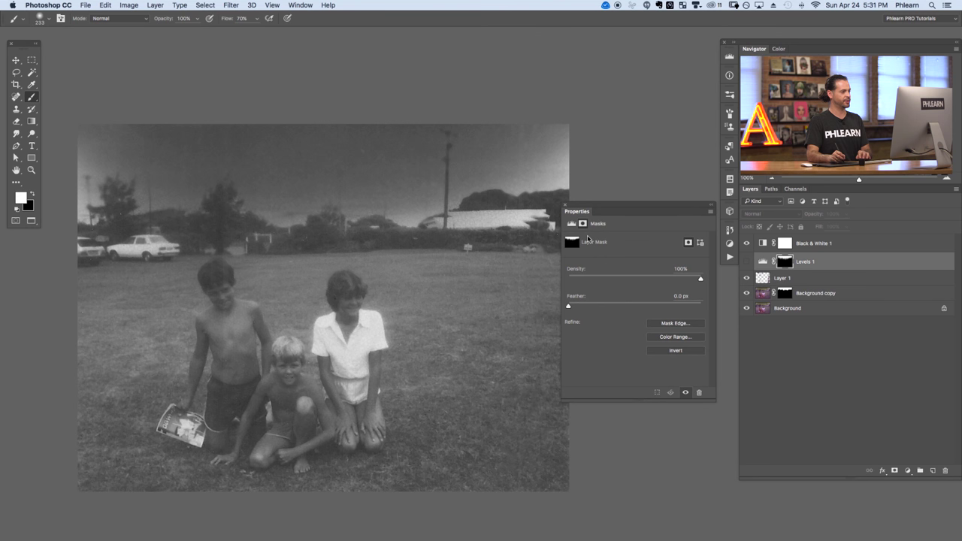
Toggle Levels 1 repeatedly to check the gradient-masked sky against the original, leaving the adjustment shown.
left_click(746, 262)
left_click(746, 262)
left_click(747, 263)
left_click(746, 262)
left_click(746, 263)
left_click(746, 263)
left_click(747, 262)
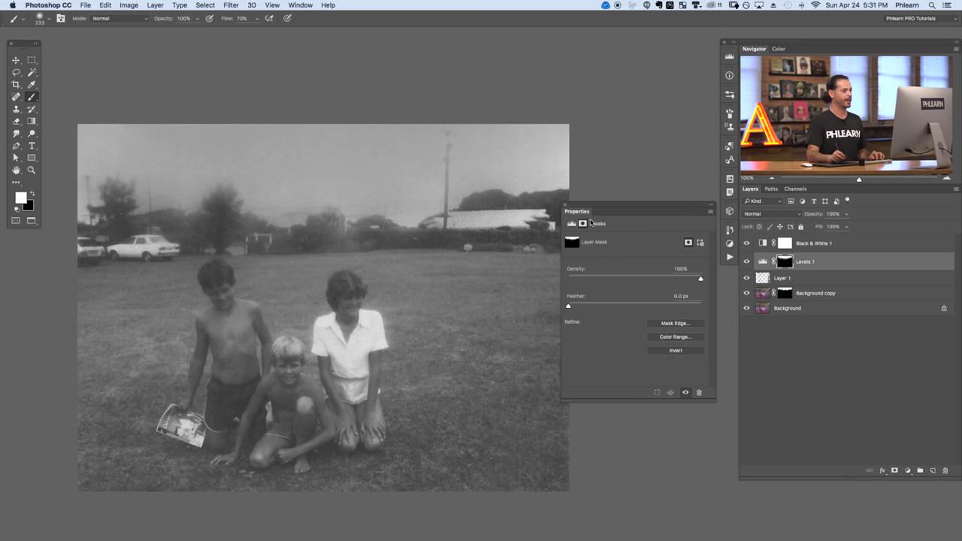
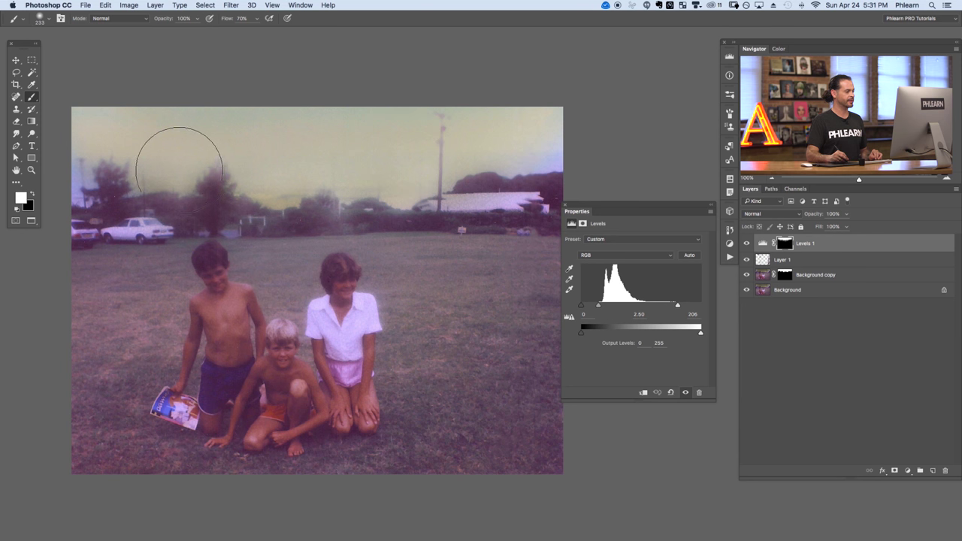
Add a Hue/Saturation adjustment layer with Colorize enabled, Hue 237 and Saturation 20, to tint the photo blue.
left_click(129, 5)
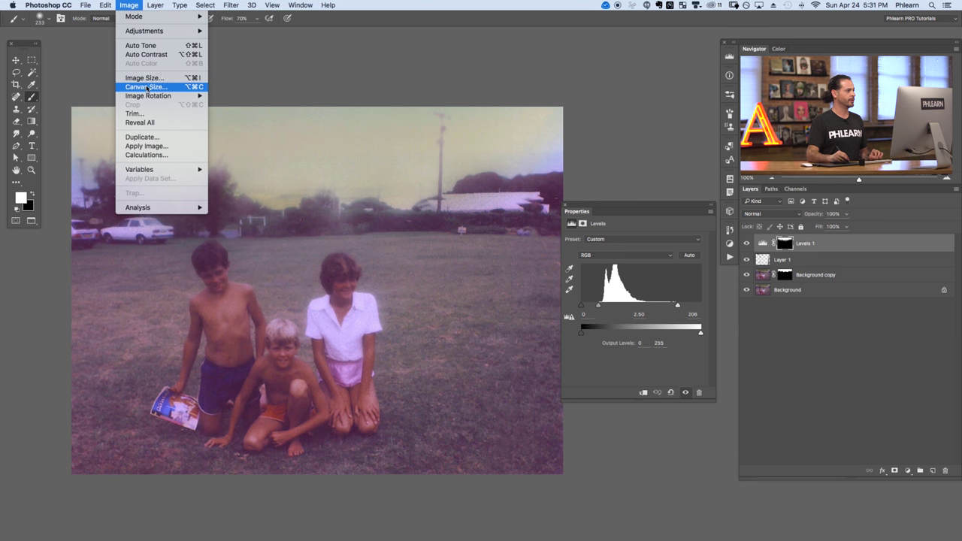
mouse_move(156, 5)
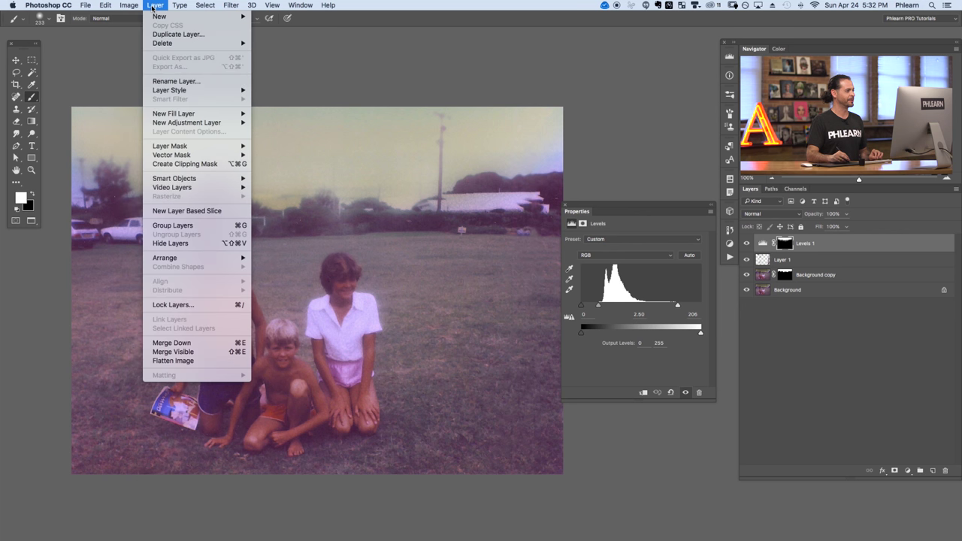
mouse_move(175, 125)
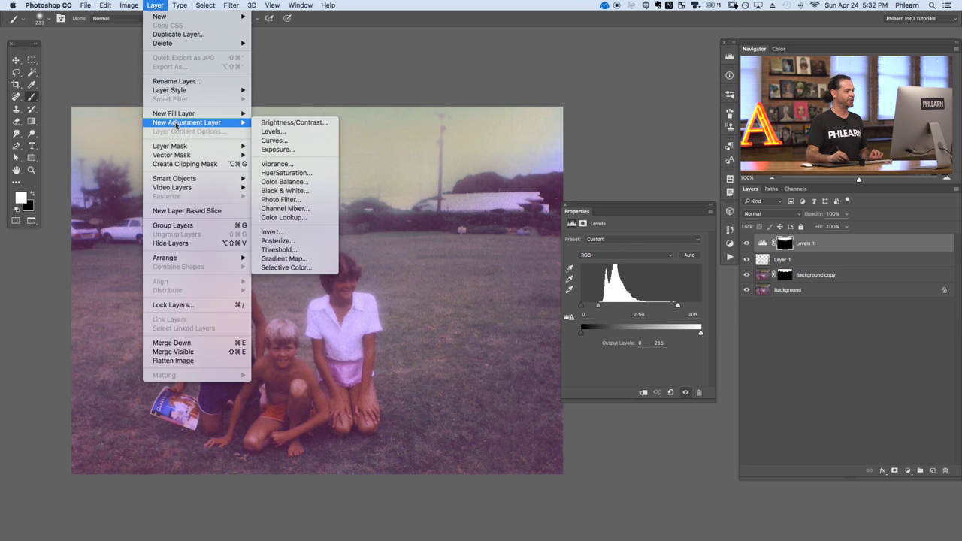
left_click(300, 177)
left_click(616, 233)
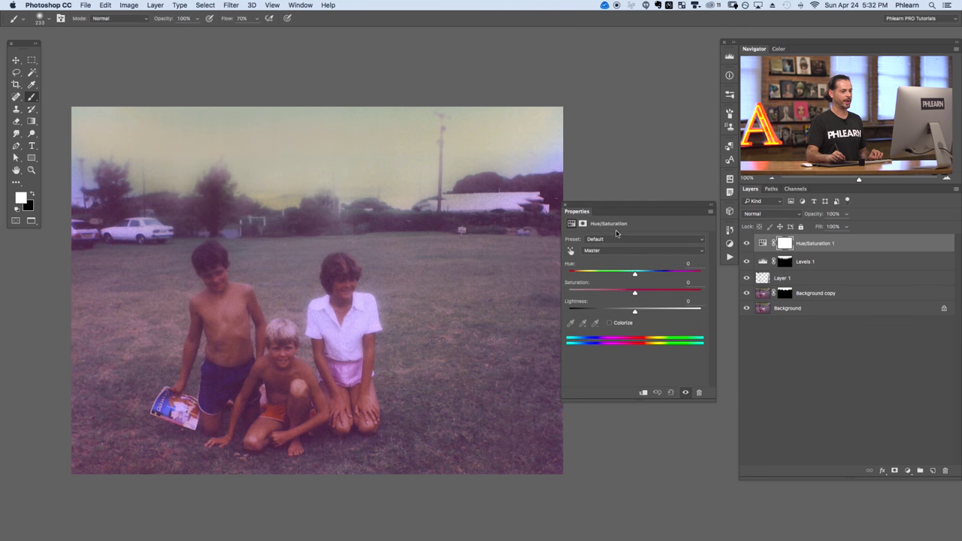
left_click(610, 324)
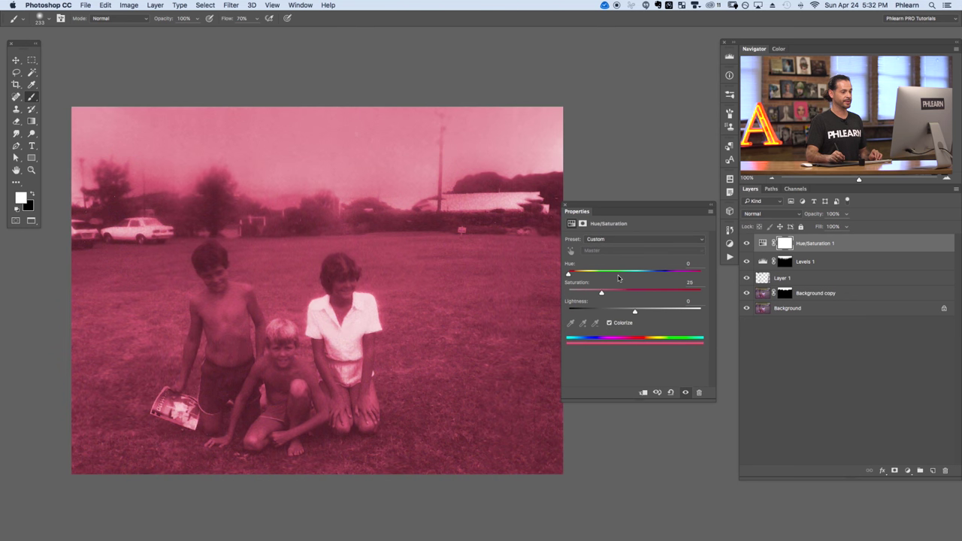
left_click_drag(632, 275, 652, 275)
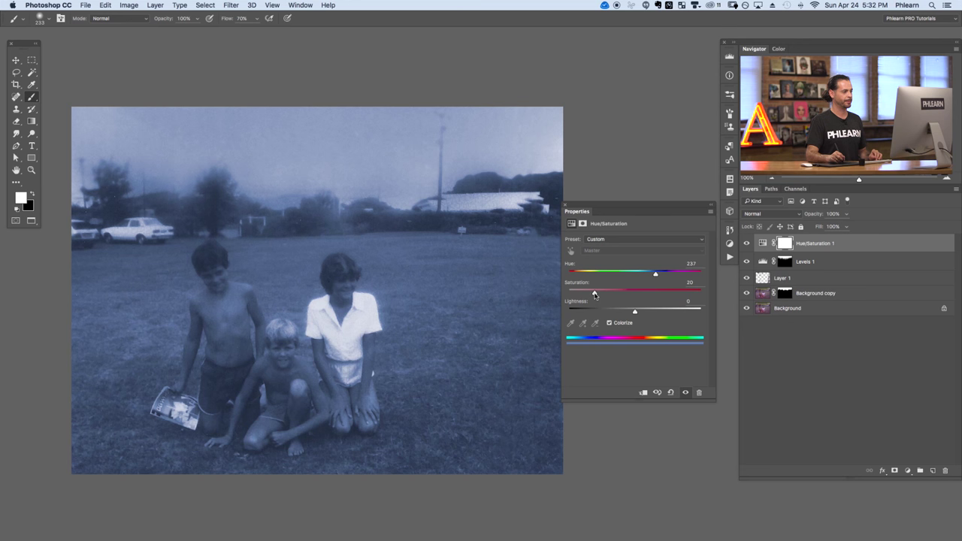
Invert the Hue/Saturation mask to black and paint white over the sky at 70% flow to reveal the blue tint there.
left_click(785, 244)
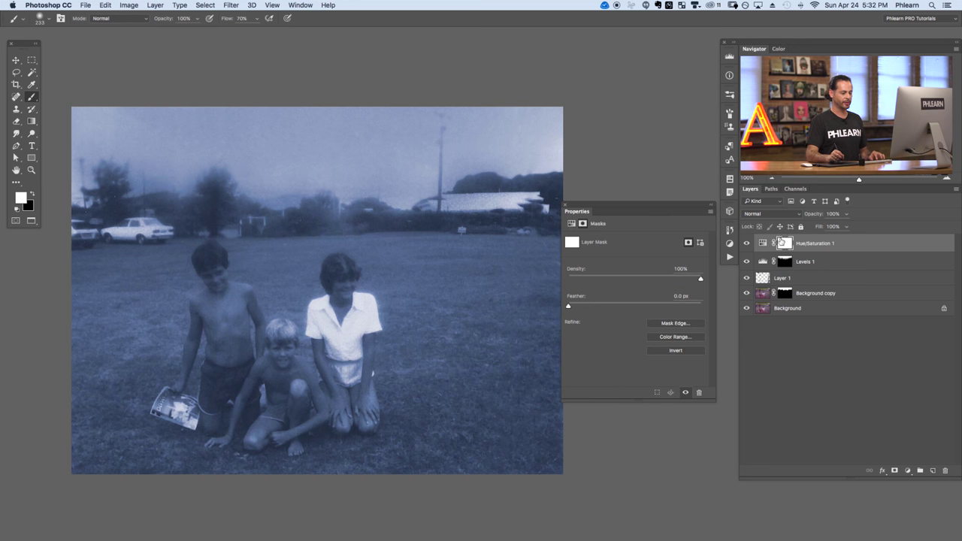
key("super+i")
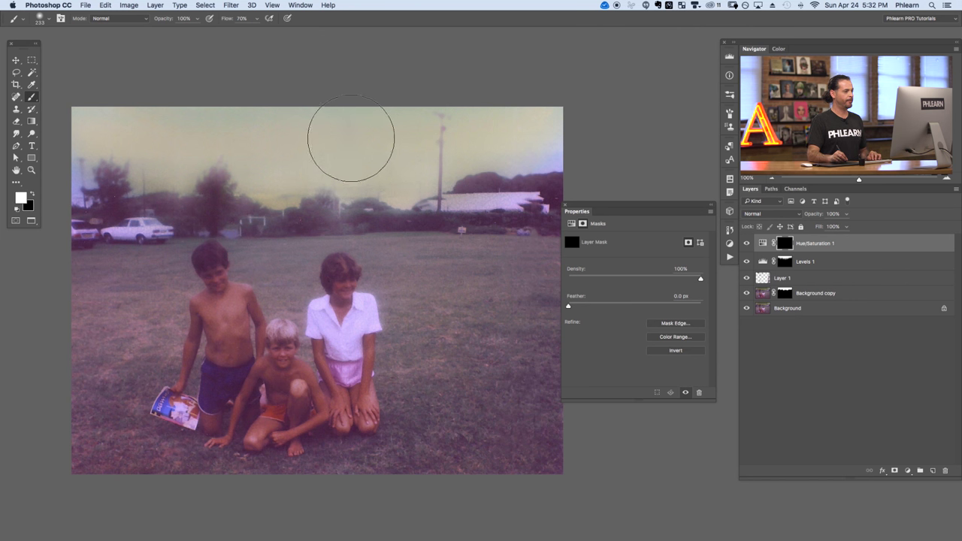
mouse_move(350, 144)
left_mouse_down()
mouse_move(371, 118)
mouse_move(471, 121)
mouse_move(575, 143)
mouse_move(401, 167)
mouse_move(410, 180)
mouse_move(446, 172)
mouse_move(423, 188)
mouse_move(375, 191)
mouse_move(306, 168)
mouse_move(313, 176)
mouse_move(282, 189)
mouse_move(253, 171)
mouse_move(236, 190)
mouse_move(224, 153)
mouse_move(188, 174)
mouse_move(197, 157)
mouse_move(238, 138)
mouse_move(190, 178)
mouse_move(130, 171)
mouse_move(96, 140)
mouse_move(101, 127)
mouse_move(73, 118)
mouse_move(140, 137)
mouse_move(297, 130)
mouse_move(300, 203)
left_mouse_up()
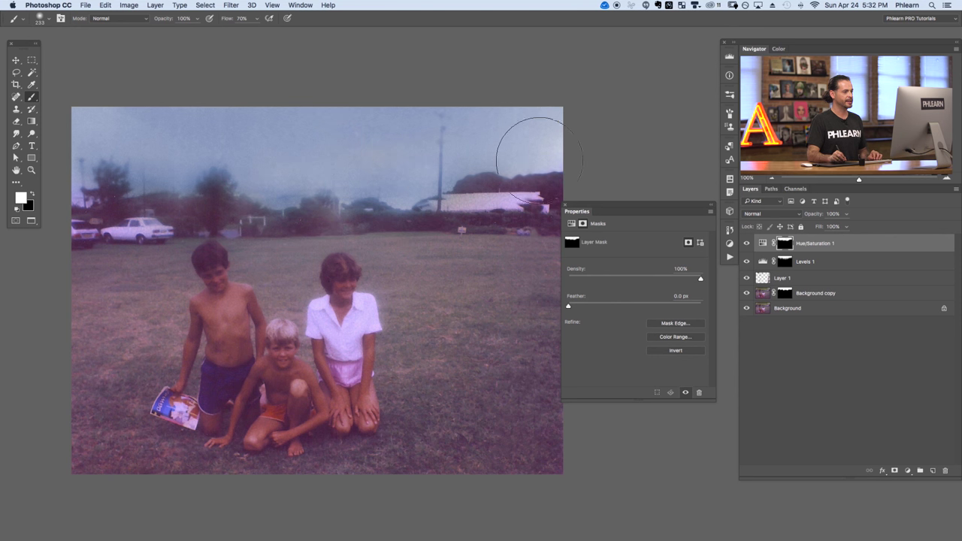
Refine the Hue/Saturation mask along the tree line, alternating black and white paint with the brush flow lowered to 10%.
left_click_drag(215, 201, 184, 201)
key("x")
key("x")
key("x")
key("shift+1")
key("x")
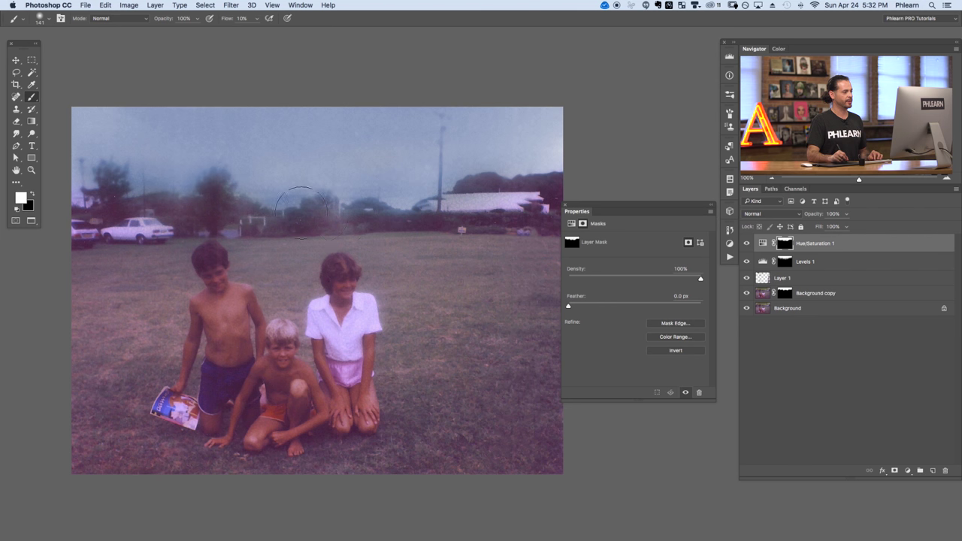
Compare the sky with the Hue/Saturation 1 adjustment hidden and shown, leaving it shown.
left_click(746, 244)
left_click(747, 243)
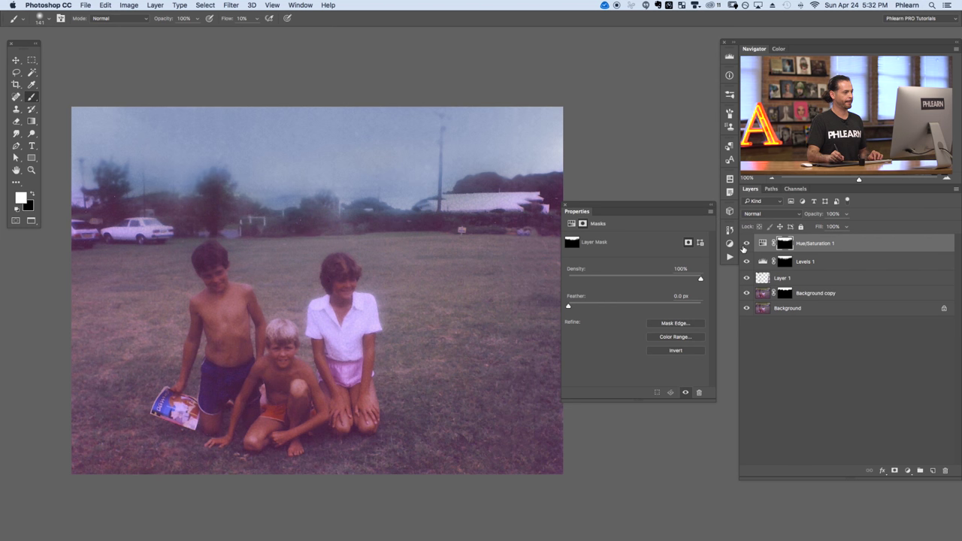
left_click(746, 243)
left_click(747, 243)
left_click(747, 244)
left_click(747, 243)
Soften the sky tint by setting the Hue/Saturation adjustment to Saturation 13 and Hue 239.
left_click(763, 243)
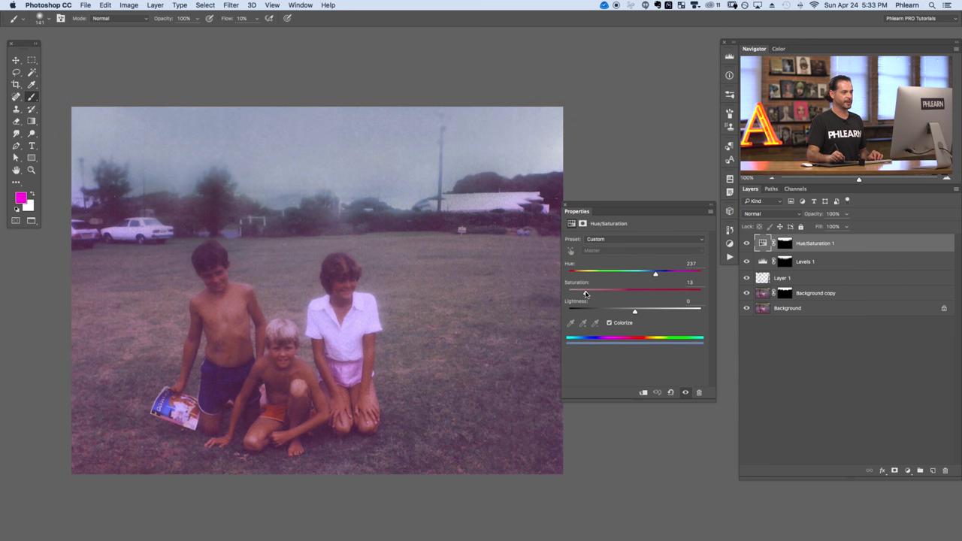
left_click_drag(586, 293, 581, 293)
mouse_move(647, 275)
left_mouse_down()
mouse_move(636, 275)
mouse_move(664, 275)
mouse_move(655, 275)
left_mouse_up()
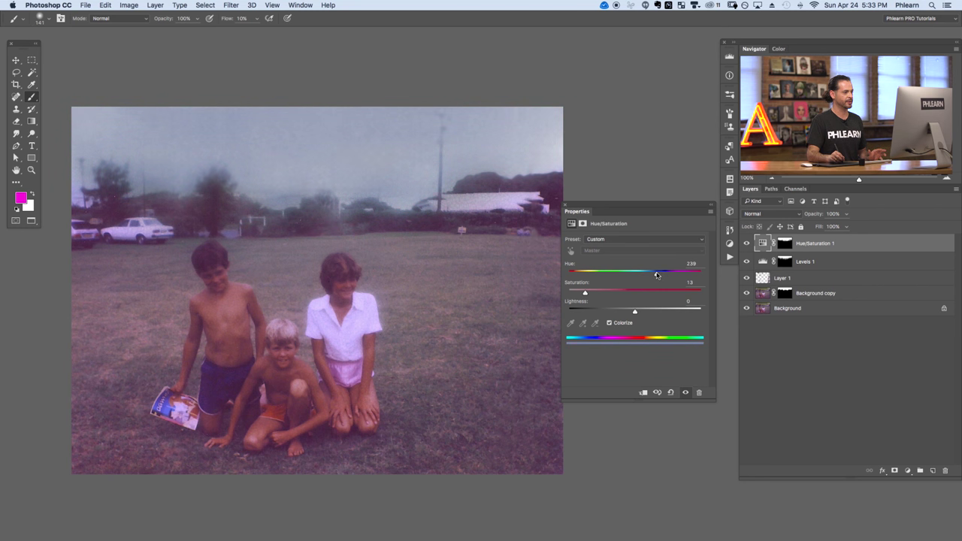
Toggle Hue/Saturation 1 and Levels 1 to compare the sky before and after the corrections, leaving both shown.
left_click(746, 244)
left_click(746, 245)
left_click(746, 244)
left_click(746, 244)
left_click(746, 260)
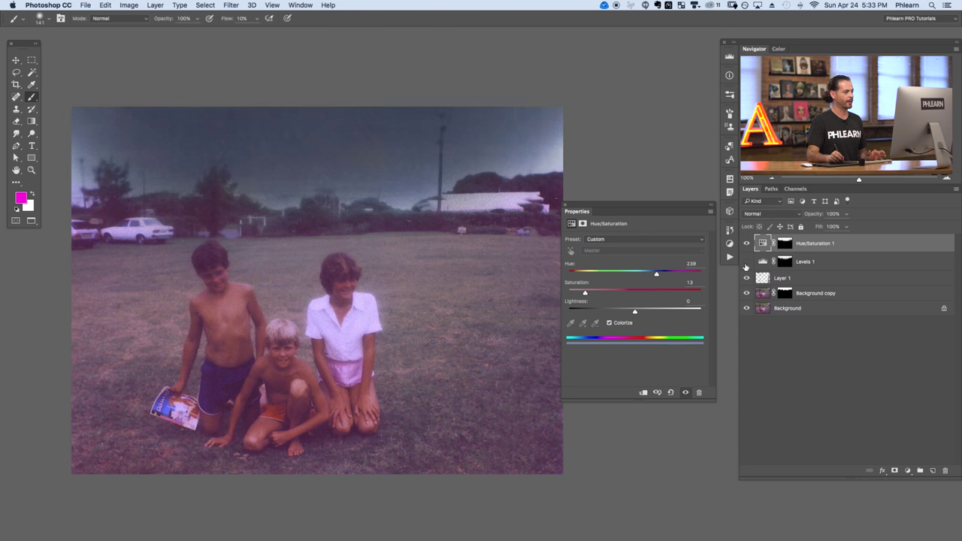
left_click(746, 263)
left_click(746, 262)
left_click(745, 264)
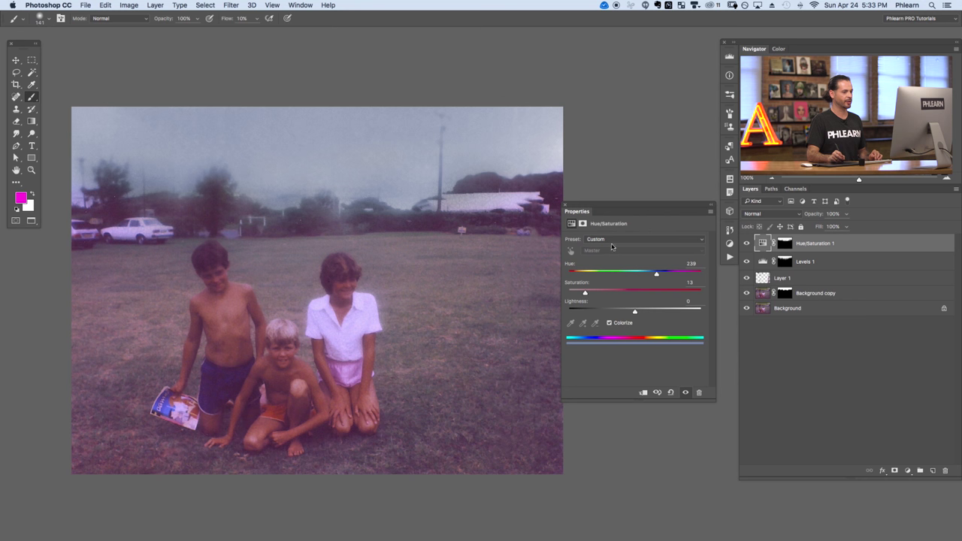
left_click(747, 261)
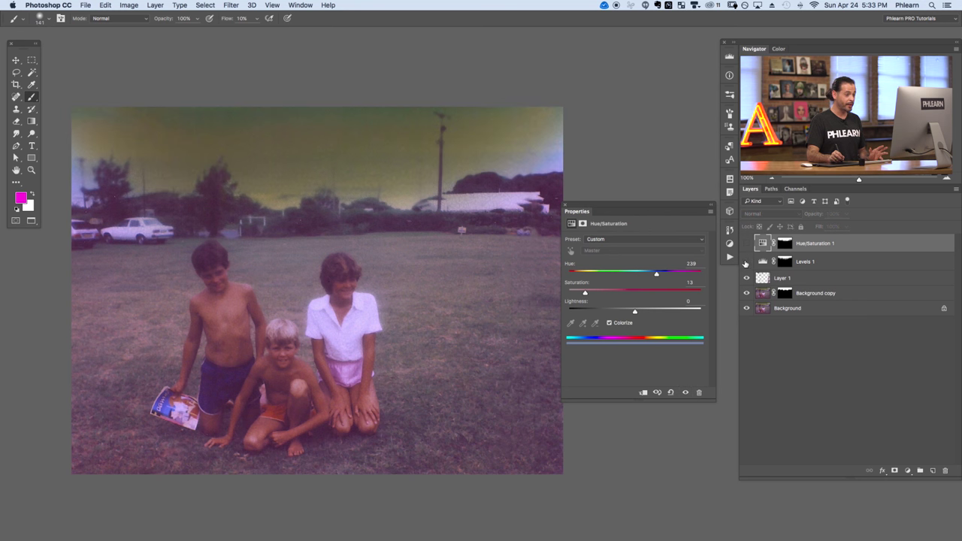
left_click(746, 243)
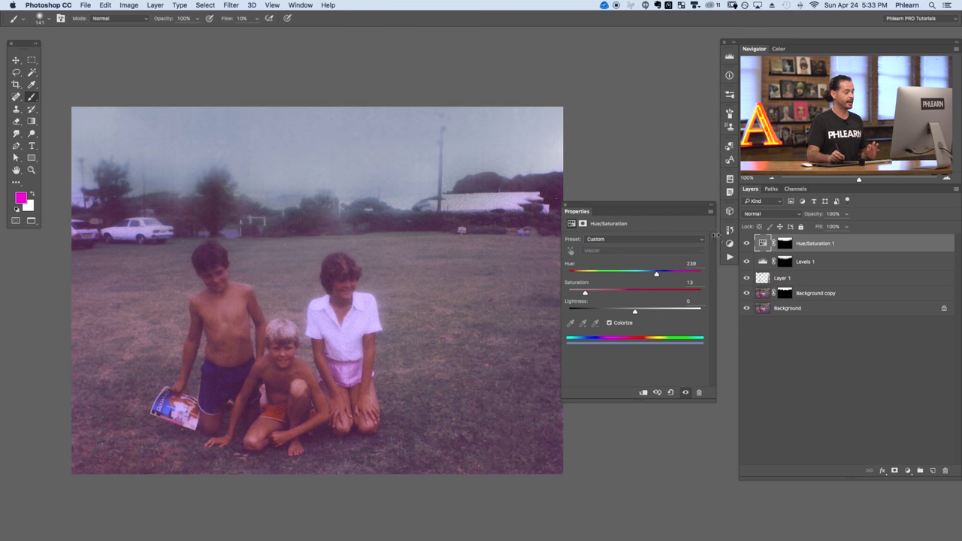
On a new top layer, clone foliage over the hazy tree behind the standing-out boy with the Clone Stamp at 70% flow, sampling Current & Below.
key("super+alt+shift+n")
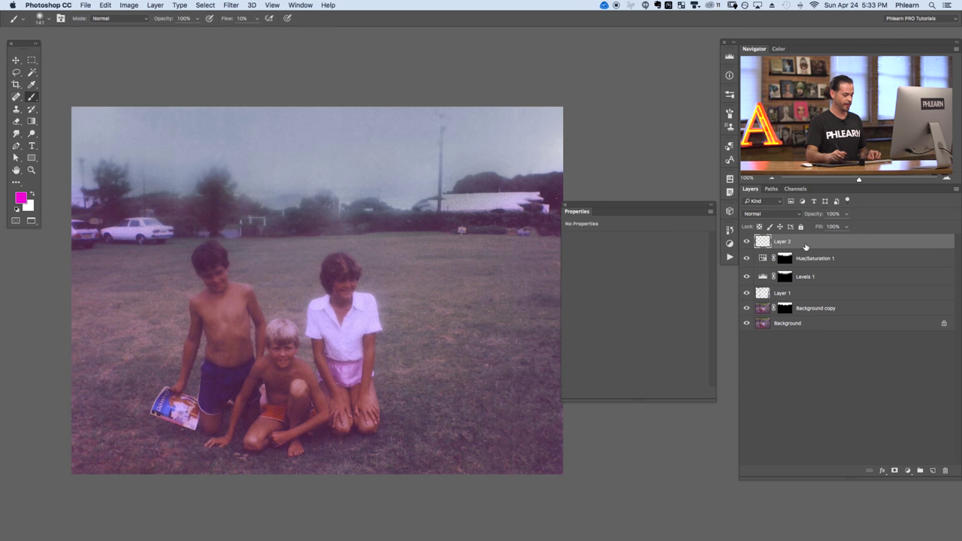
key("j")
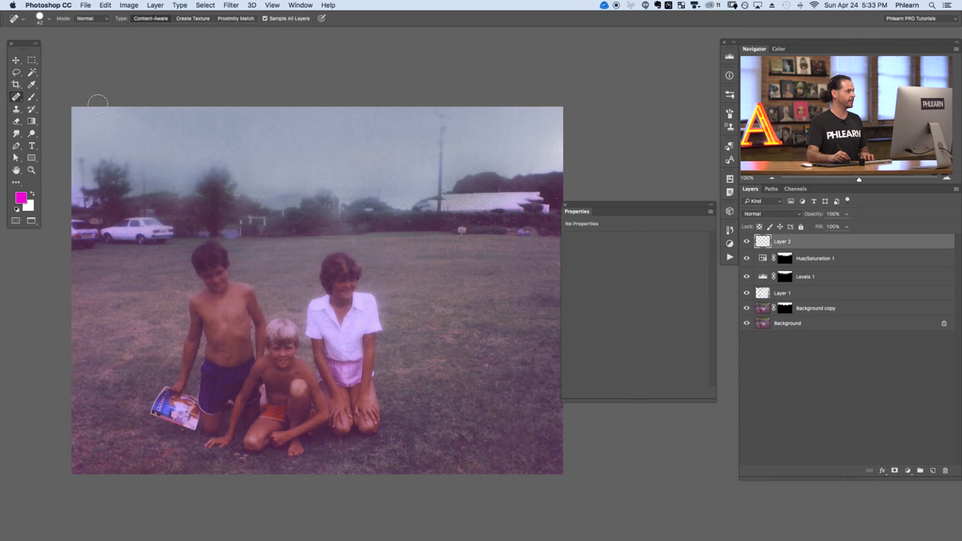
left_click(17, 109)
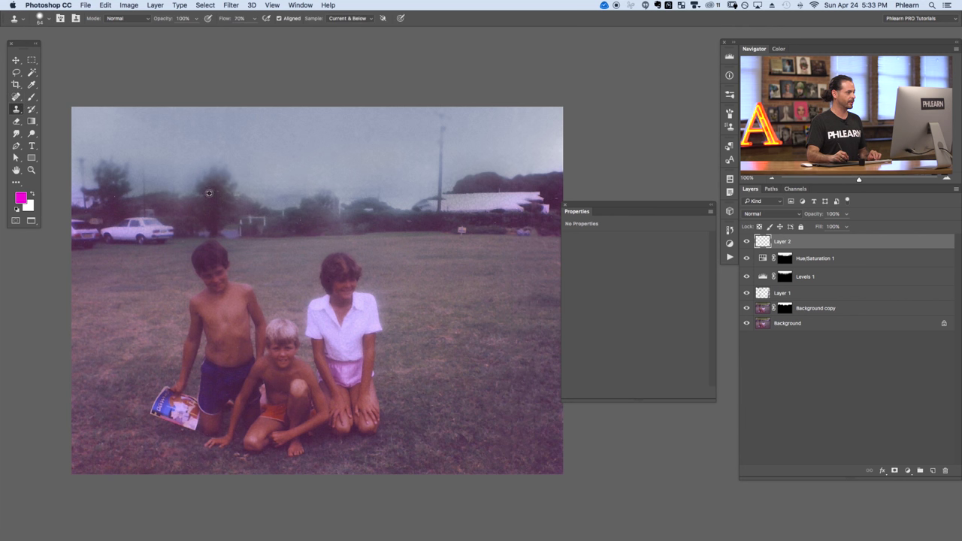
left_click_drag(215, 198, 212, 200)
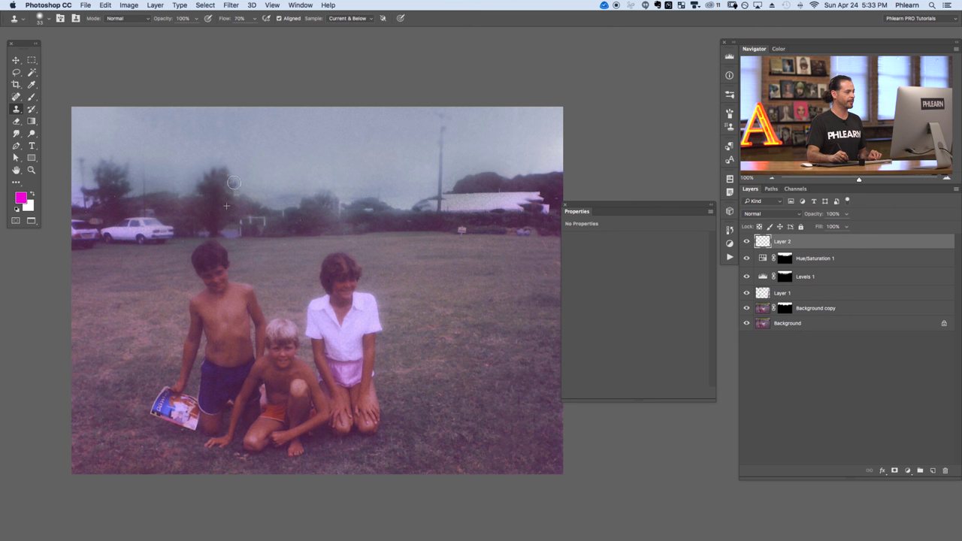
left_click_drag(233, 203, 228, 208)
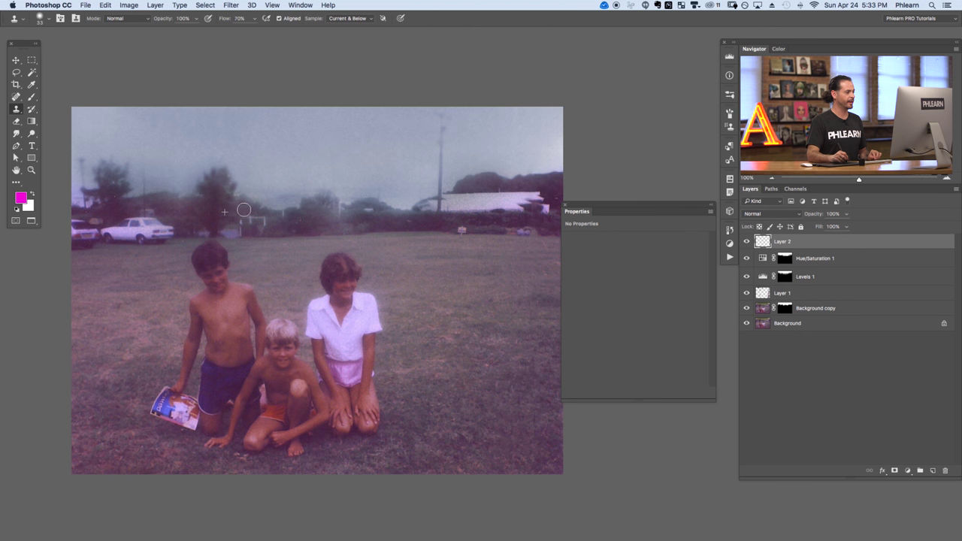